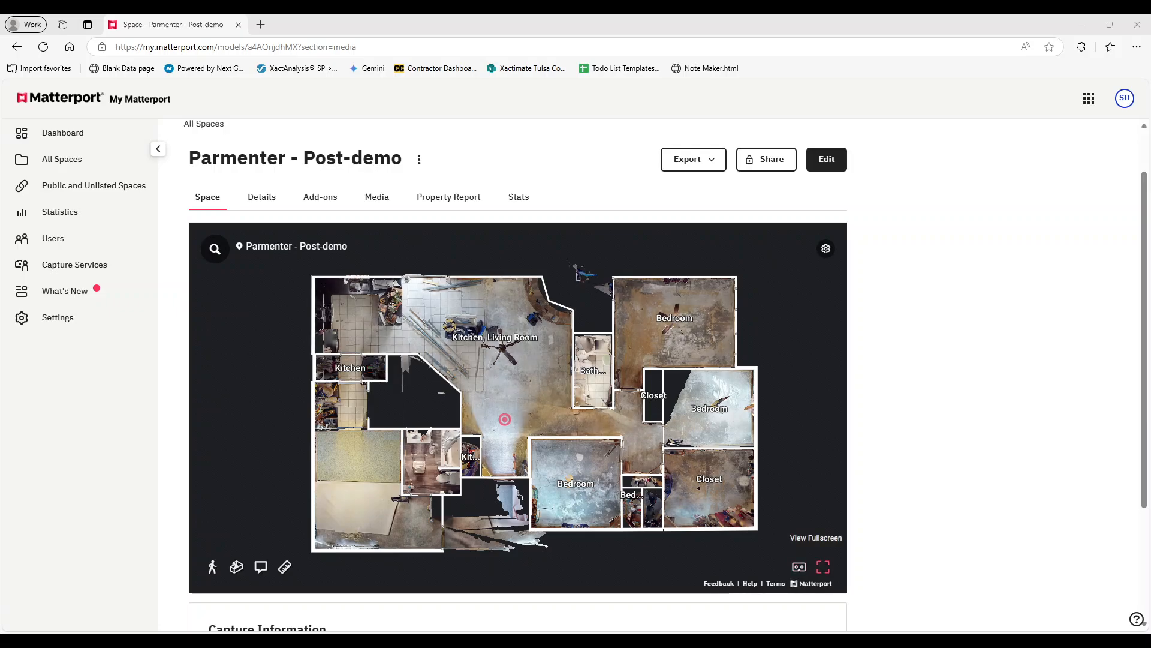
- Show the Matterport floor plan full screen, enlarged and centred so all rooms fill the view
click(822, 566)
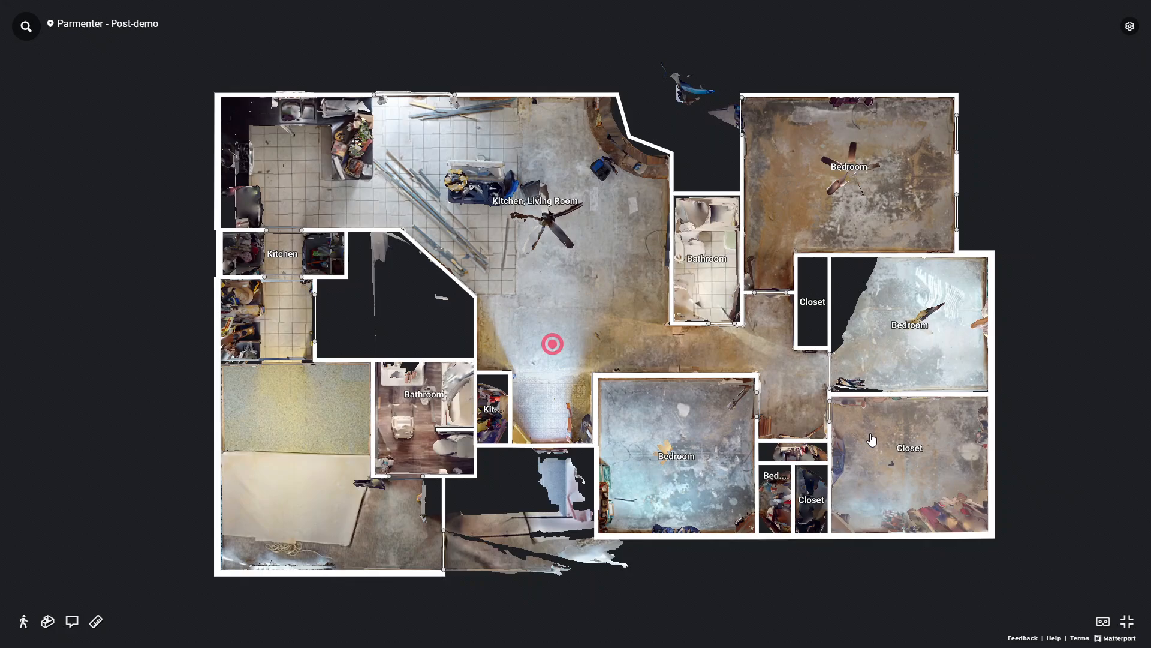
scroll(837, 411, up, 2)
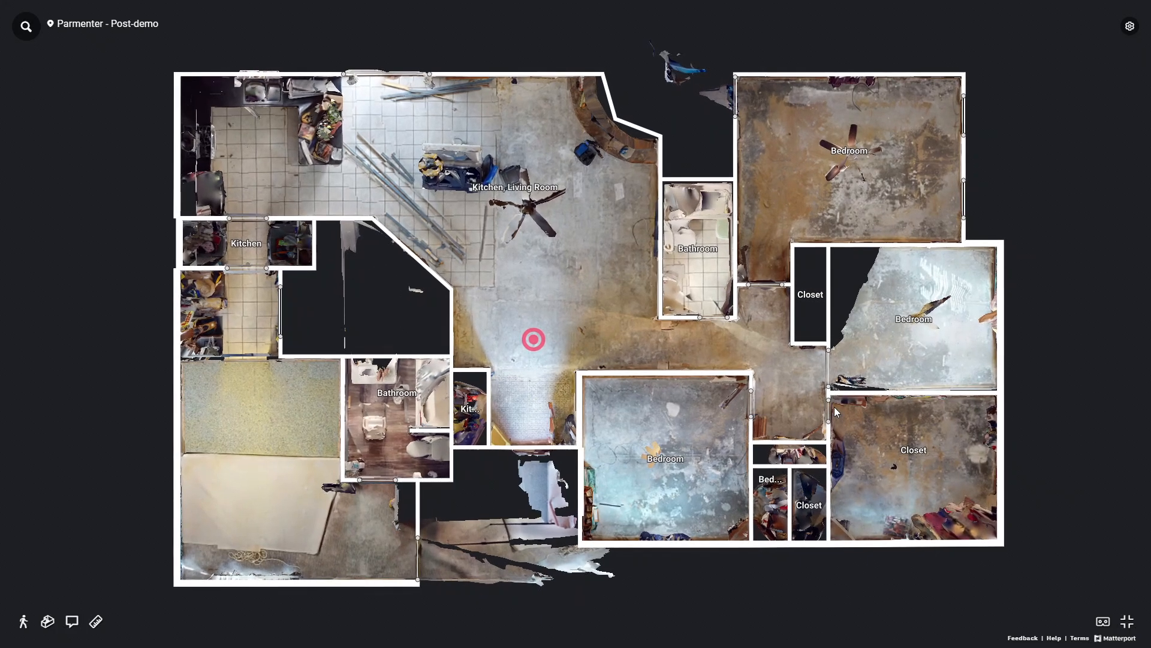
scroll(832, 407, up, 2)
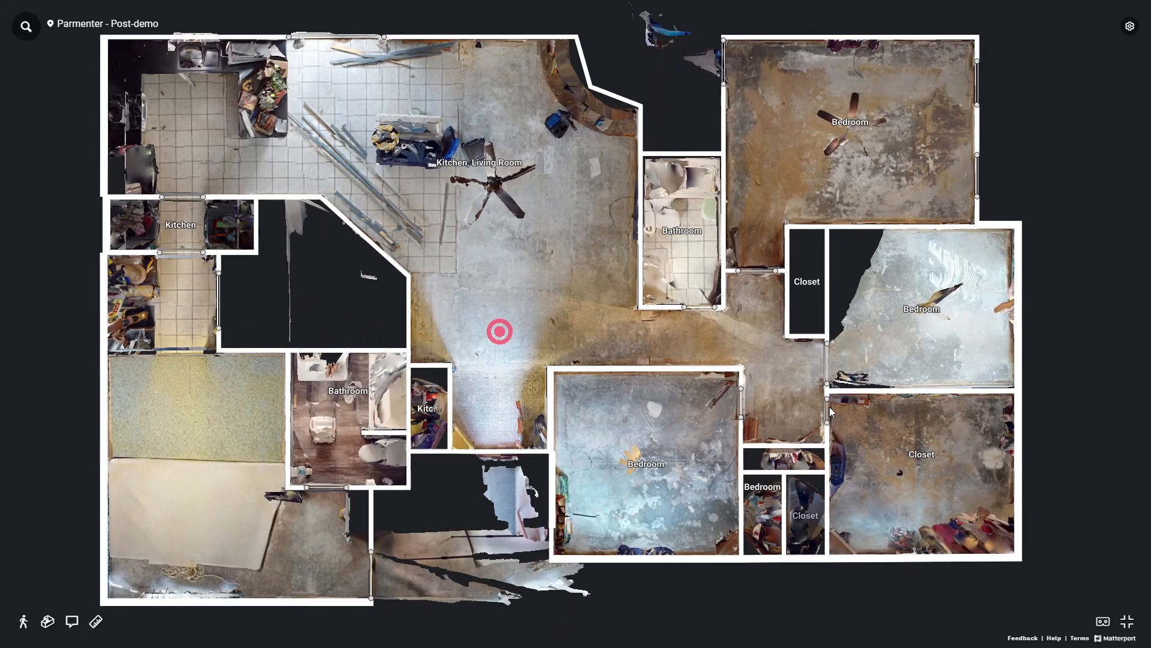
drag(755, 400, 814, 401)
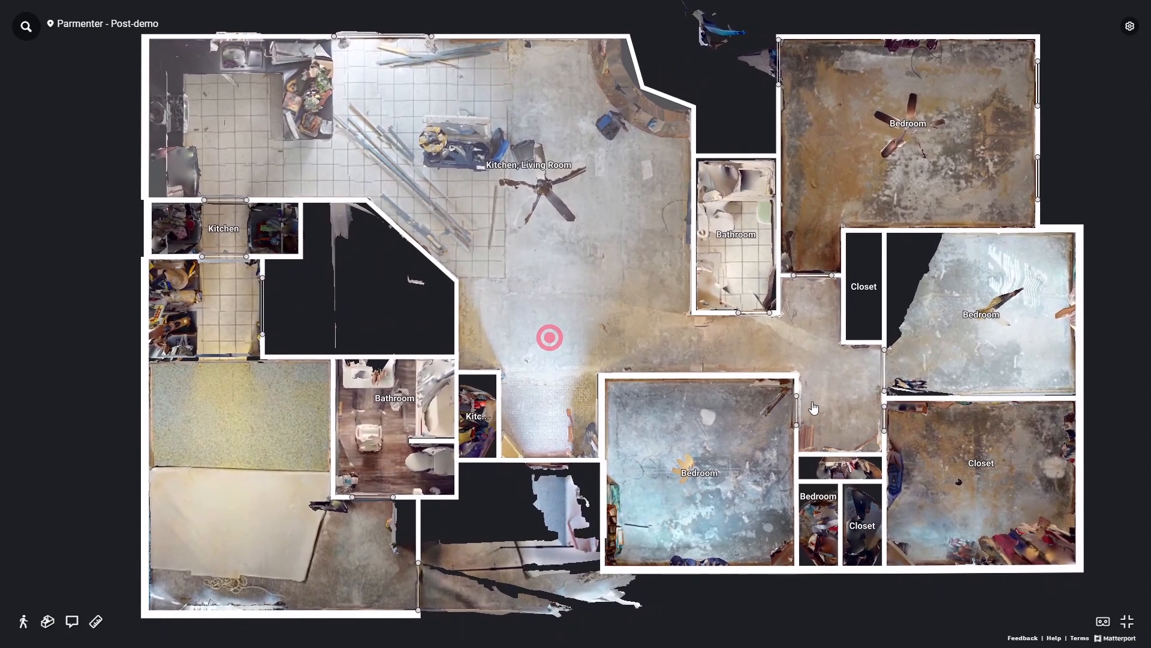
scroll(813, 401, up, 1)
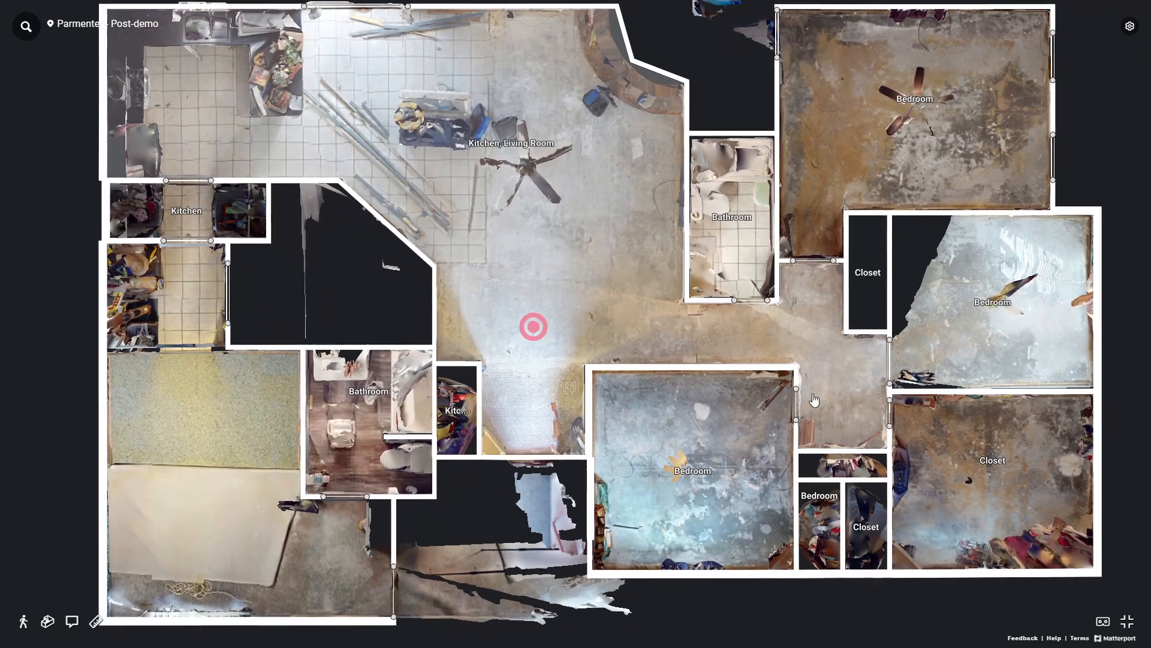
drag(811, 401, 809, 415)
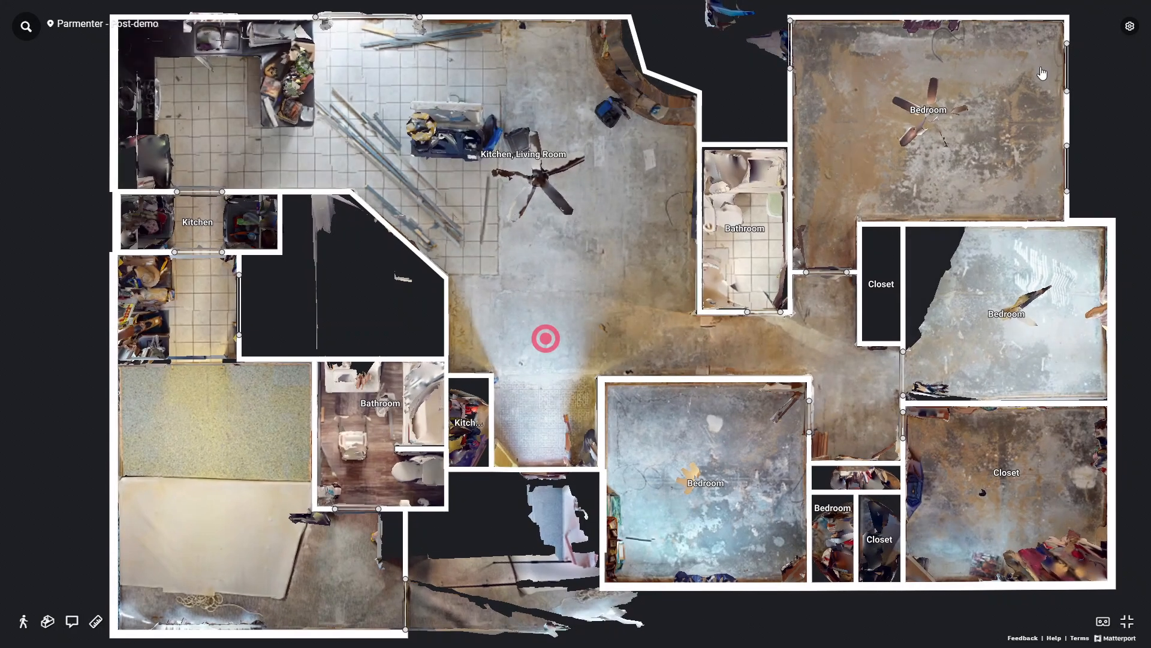
- Hide the walls in the floor plan's property layout settings, keeping room names and imagery shown
click(1130, 26)
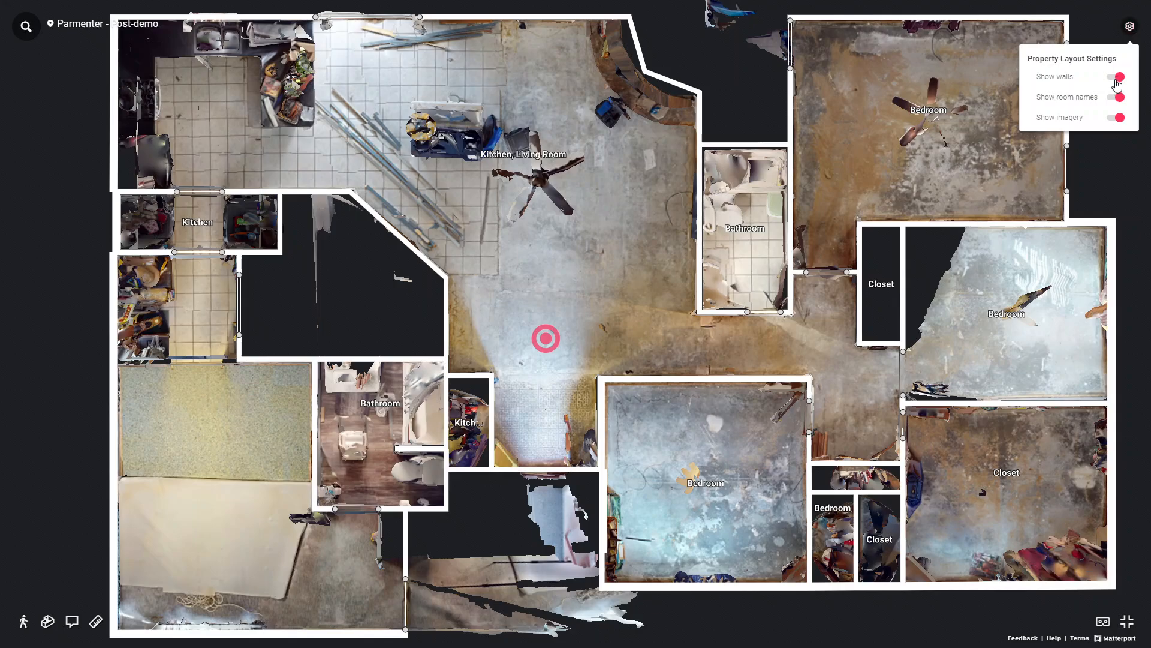
click(1117, 78)
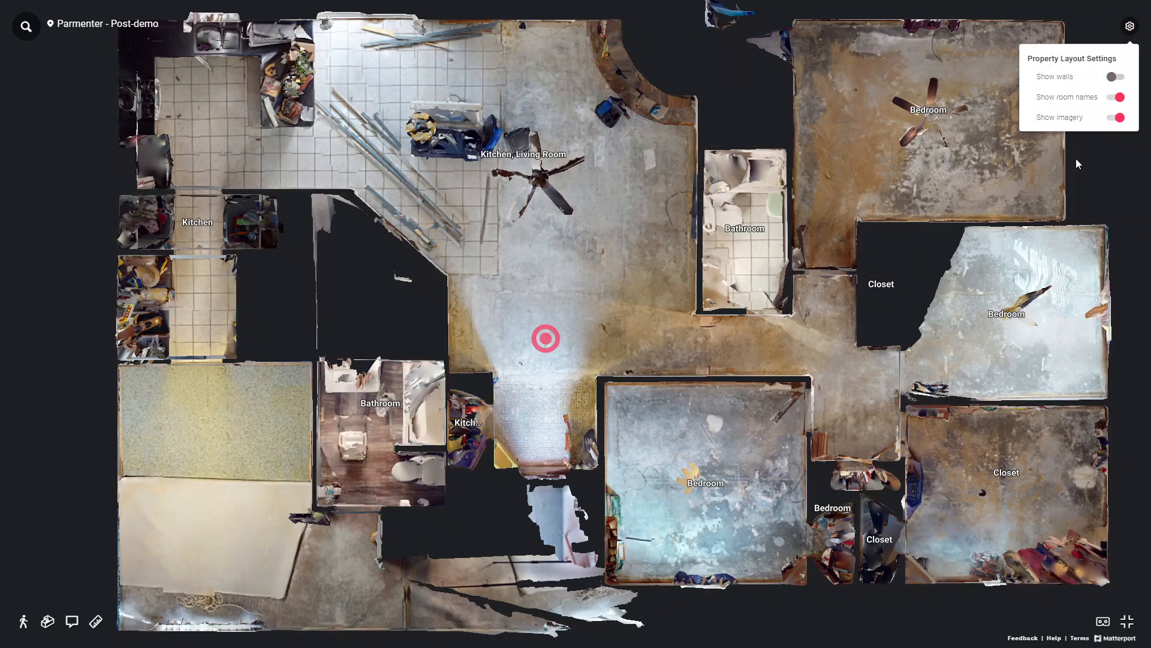
click(1130, 27)
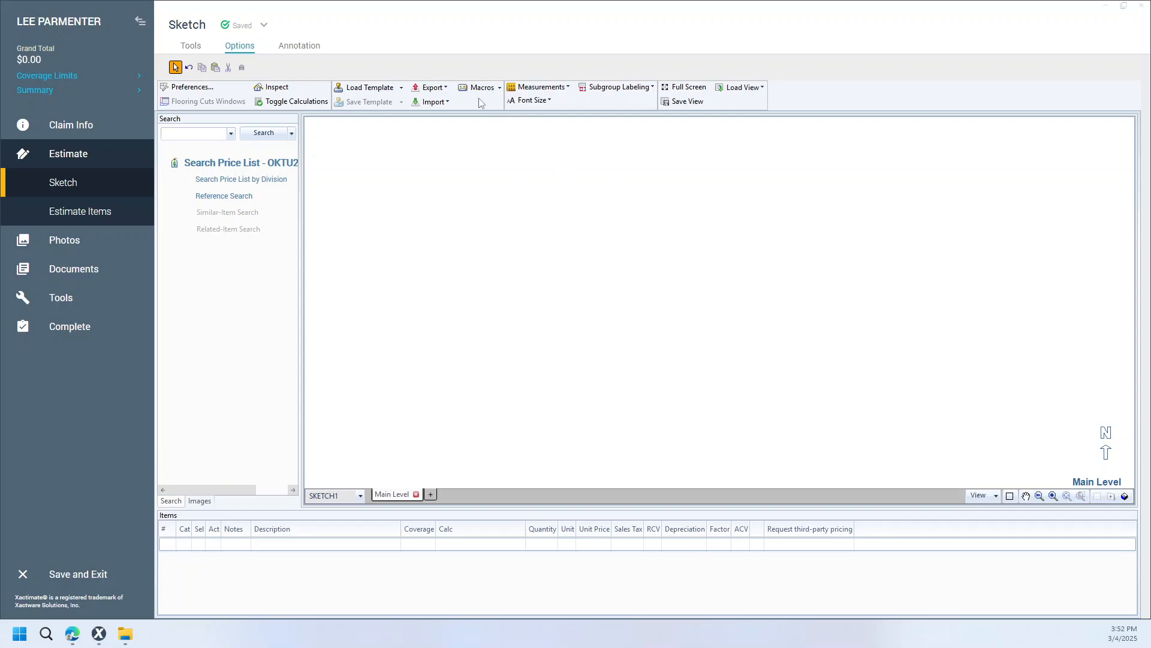
click(446, 105)
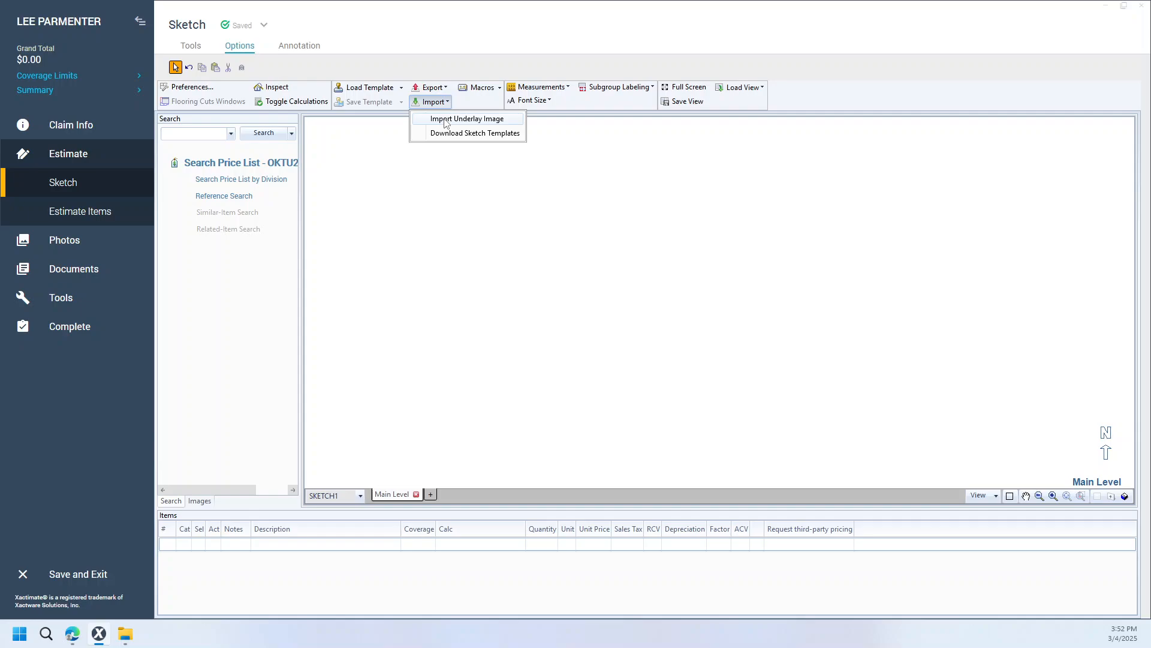
click(445, 120)
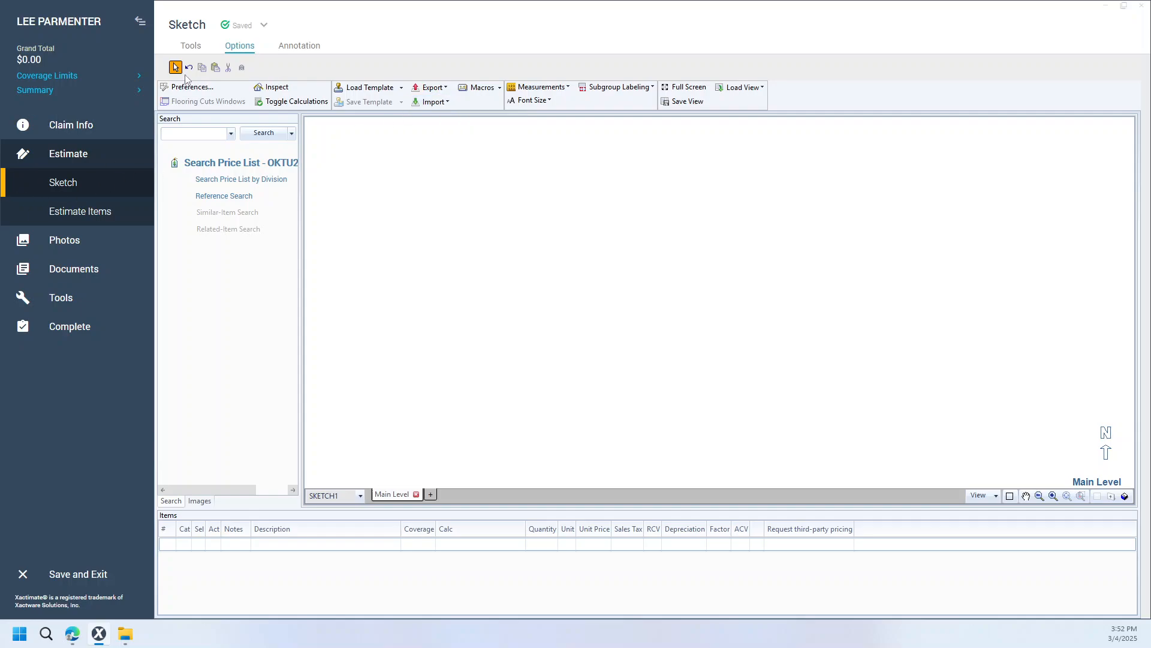
click(187, 46)
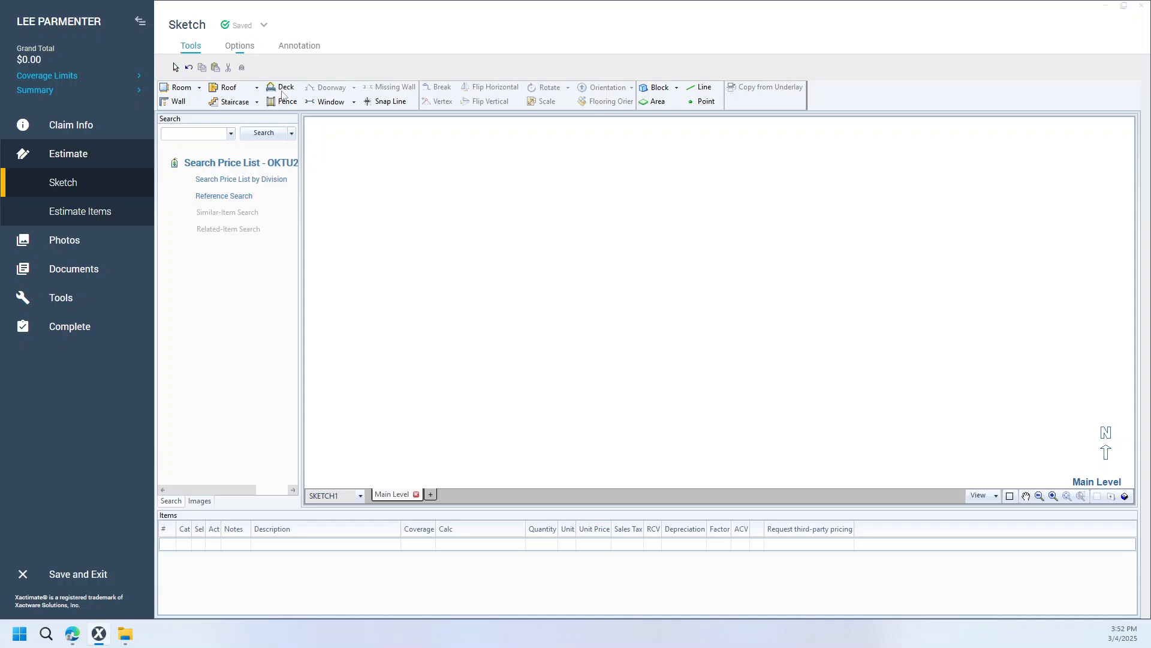
click(244, 51)
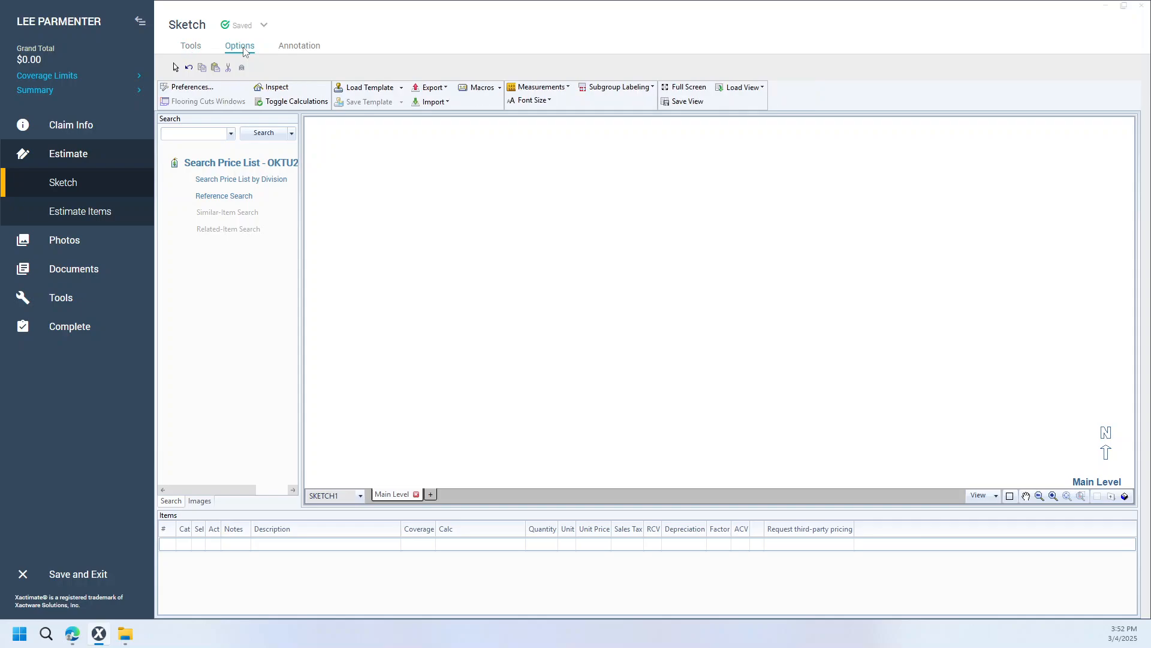
- Import Untitled.png from the Documents folder as an underlay image for the Xactimate sketch
click(447, 103)
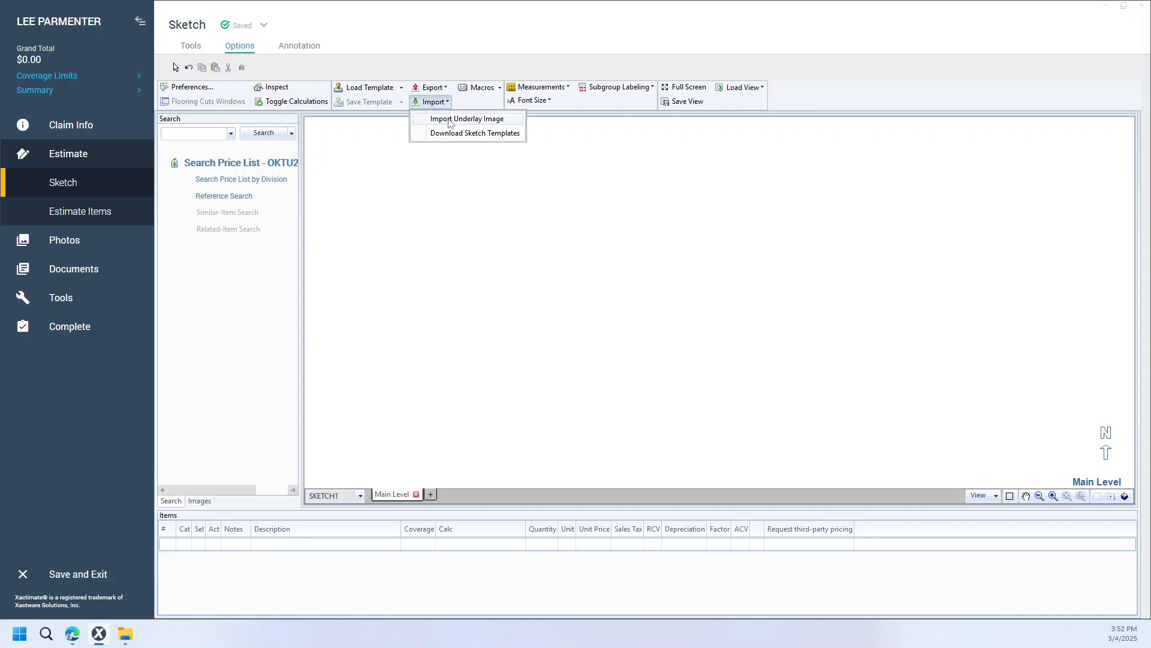
click(451, 119)
click(150, 232)
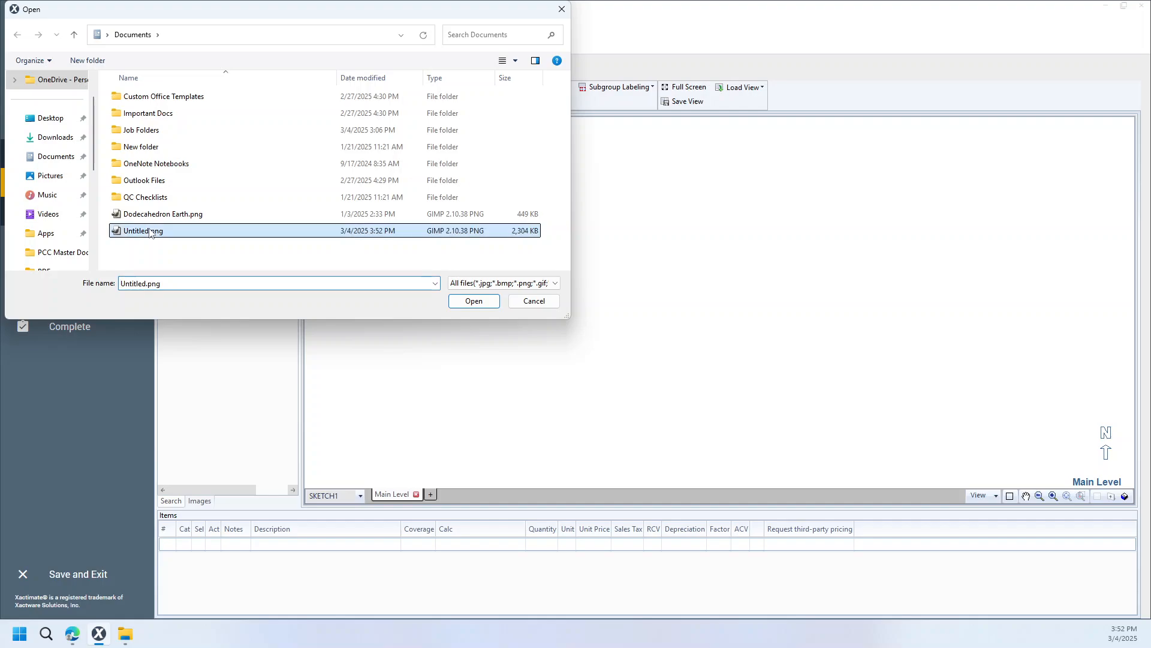
click(474, 302)
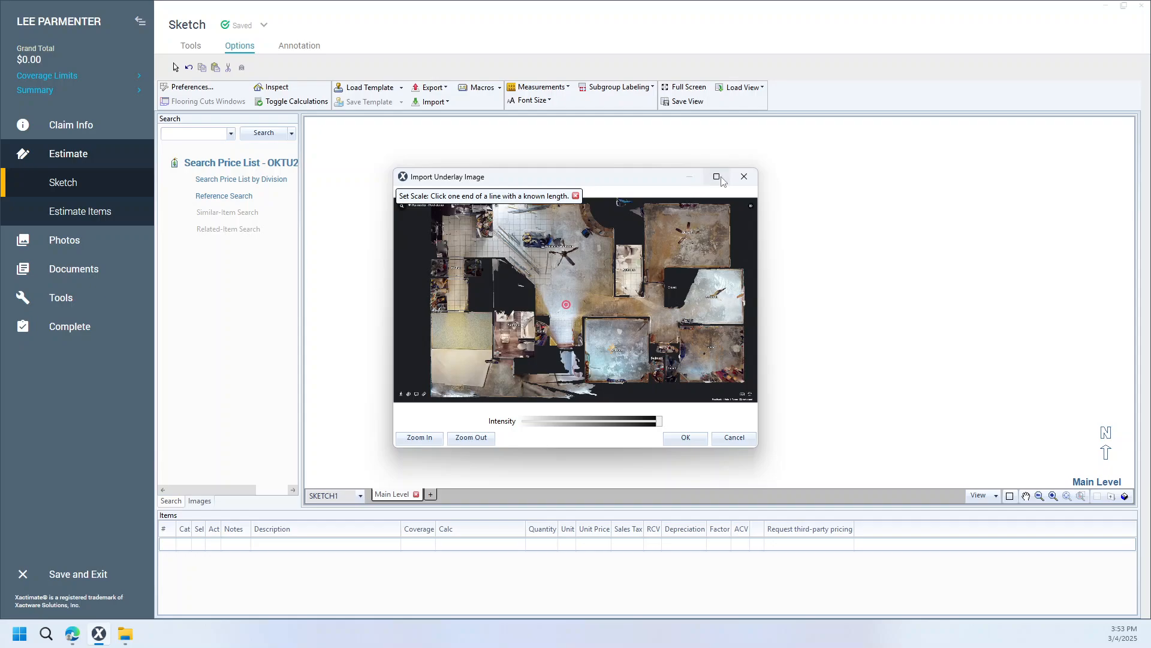
- Maximize the underlay import window and zoom in on the upper-right bedroom for setting the scale
click(719, 176)
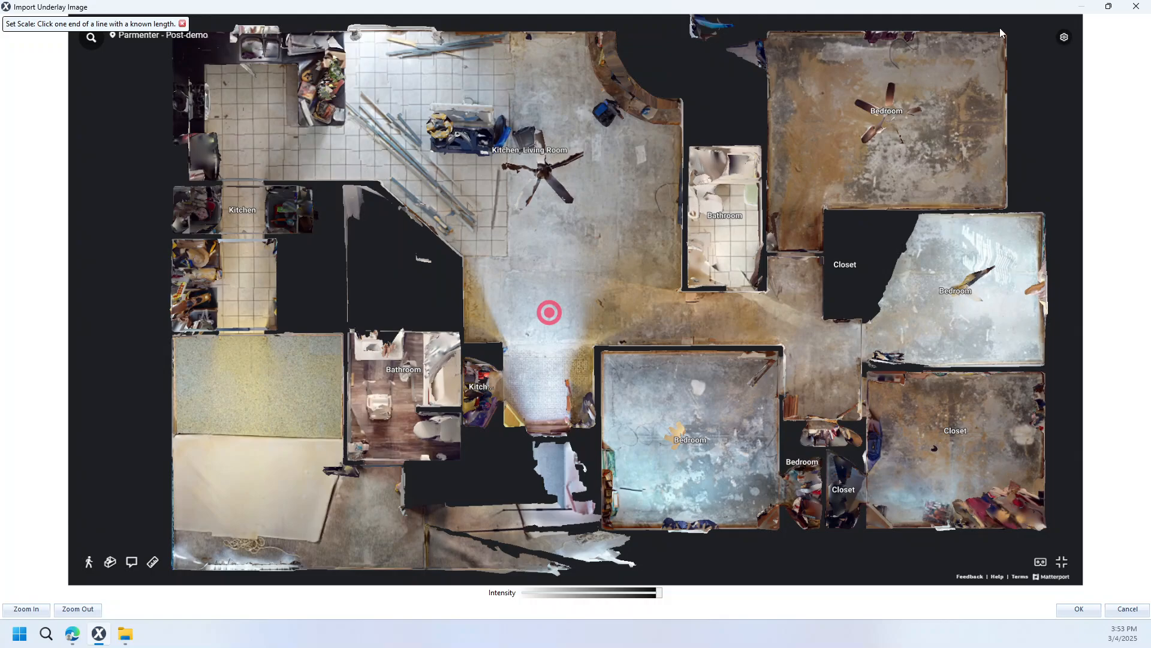
scroll(1000, 27, up, 3)
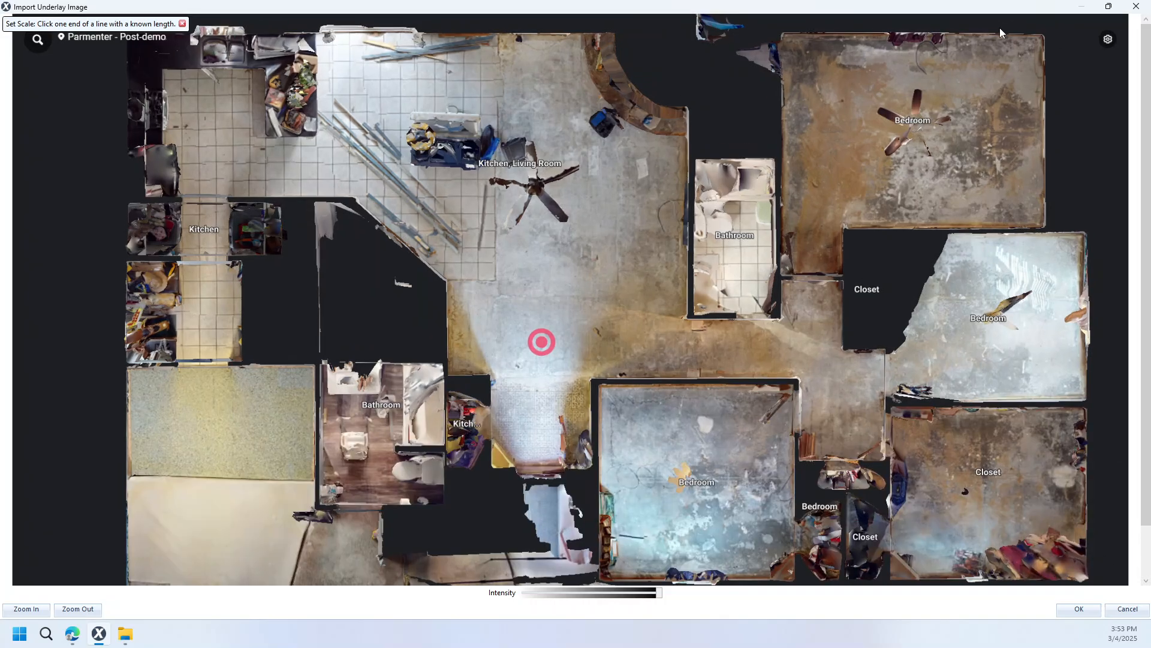
scroll(1056, 41, up, 3)
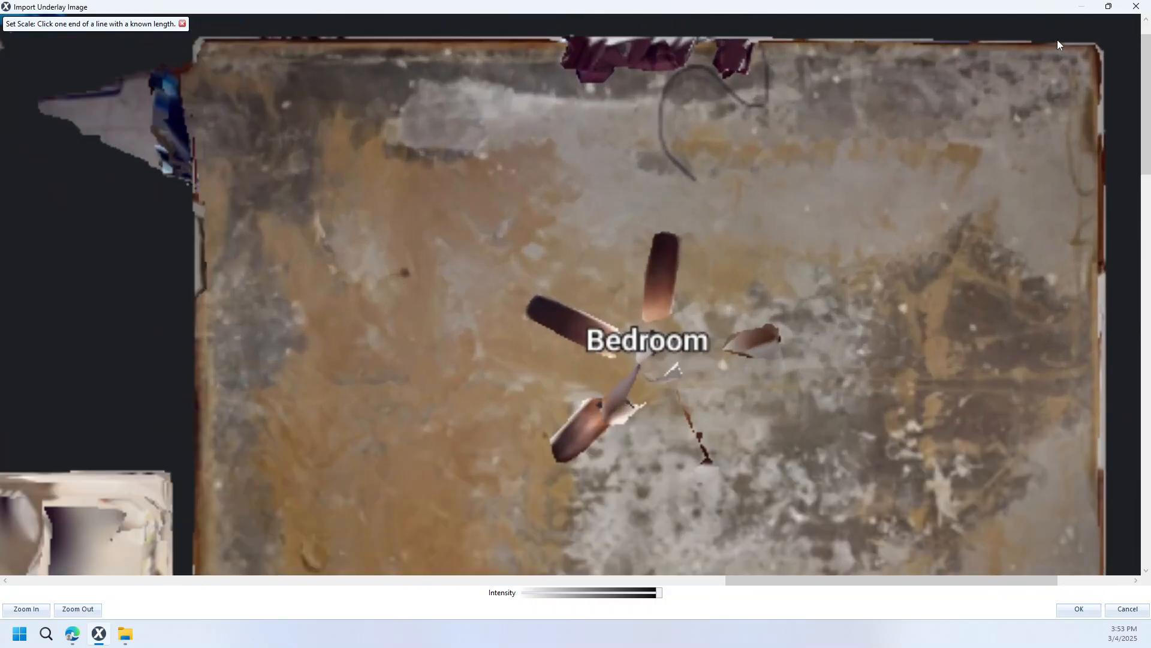
scroll(1122, 45, up, 3)
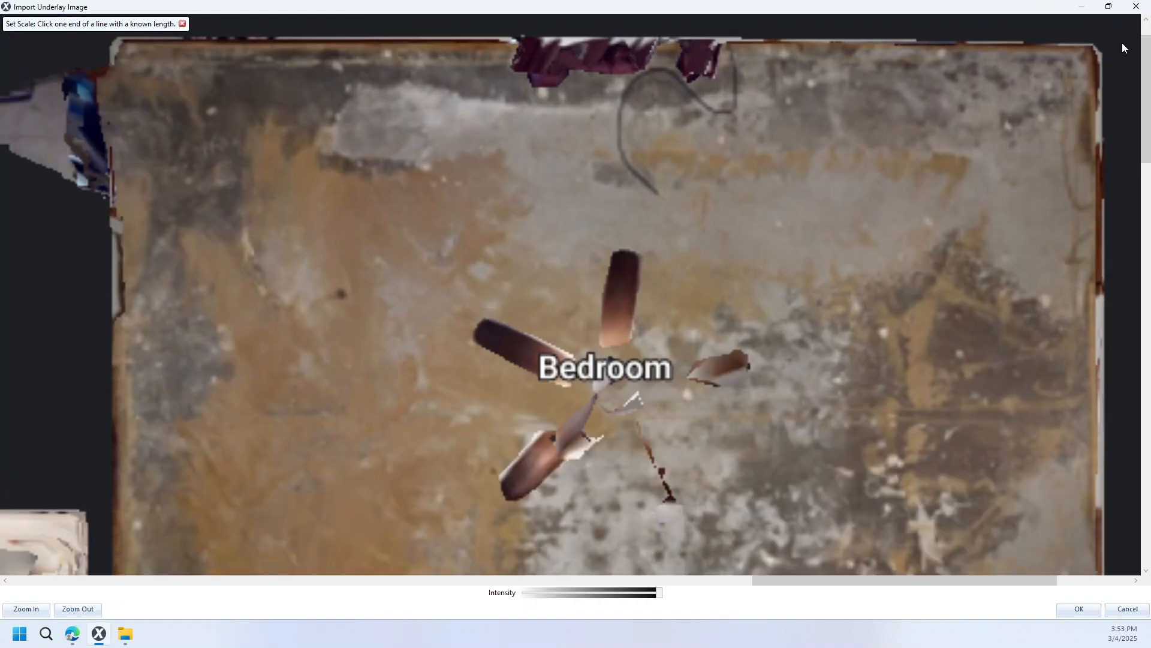
scroll(1121, 45, down, 2)
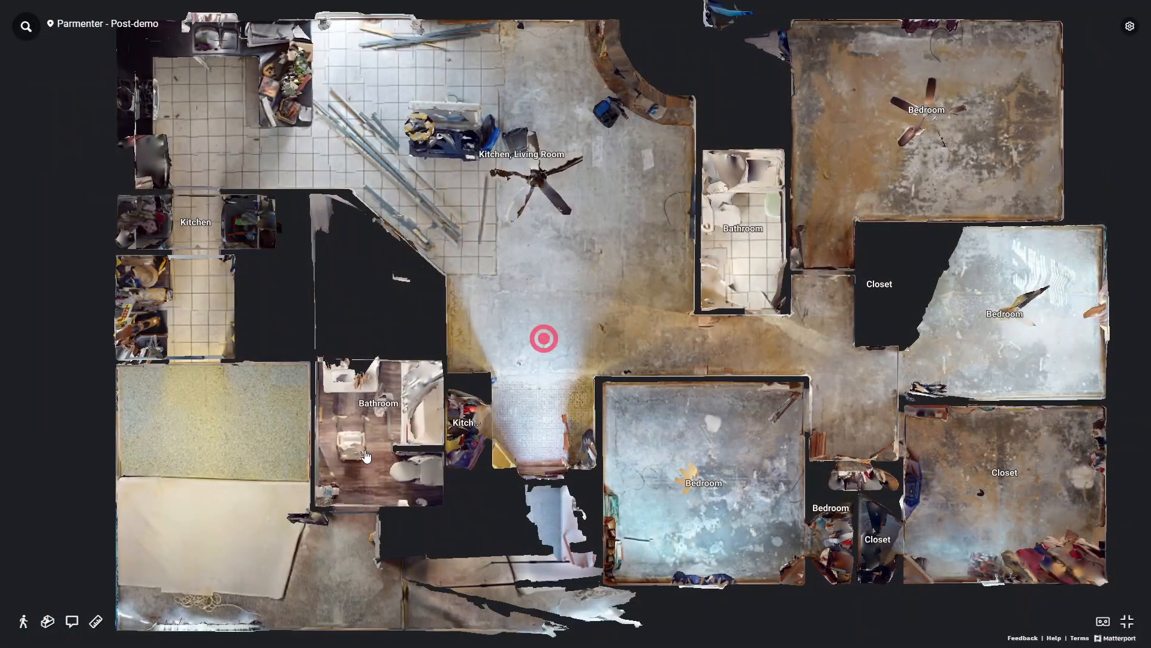
- Switch to Matterport, turn on measurements and walls, and examine the upper-right bedroom's wall lengths
click(96, 621)
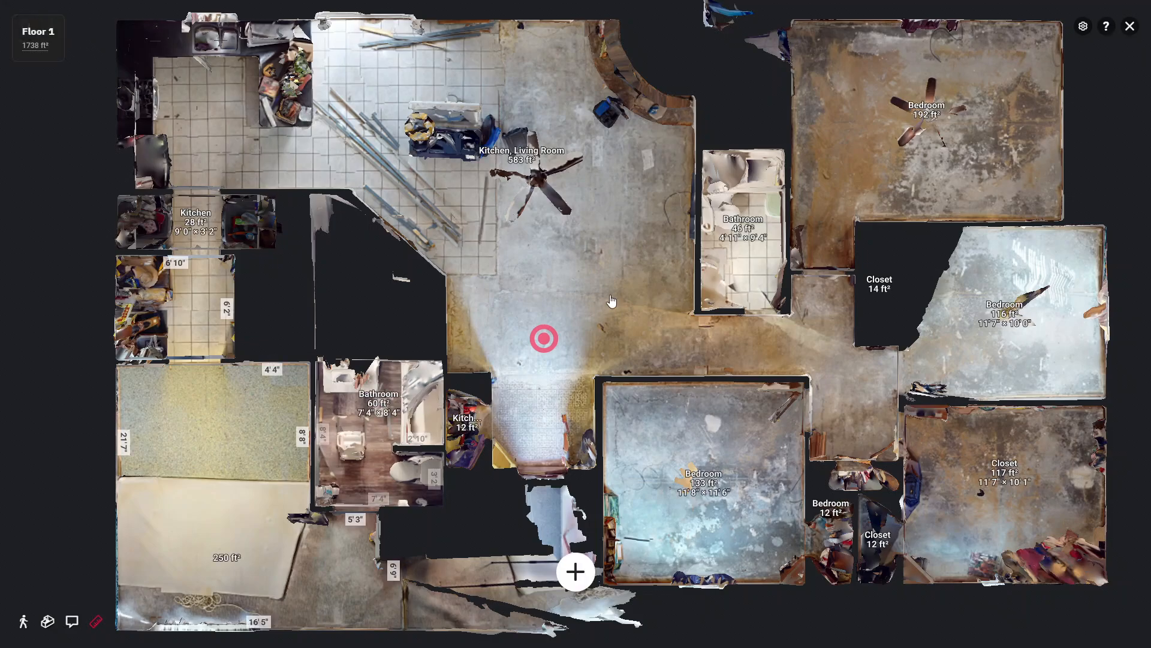
click(1083, 25)
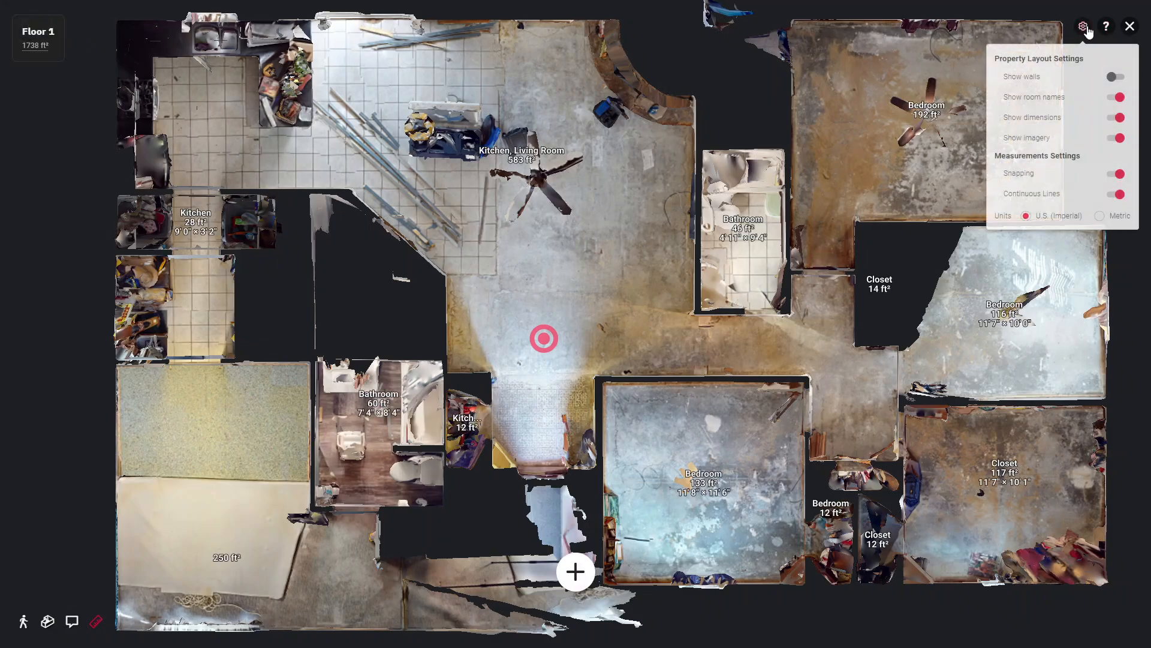
click(1114, 77)
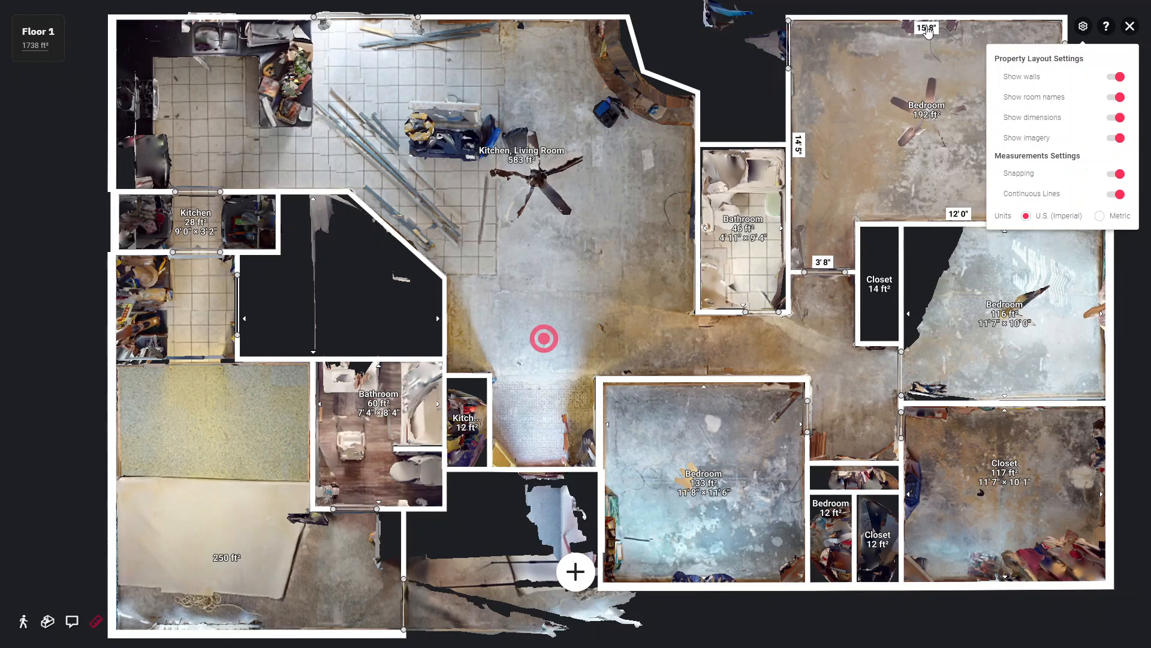
click(928, 34)
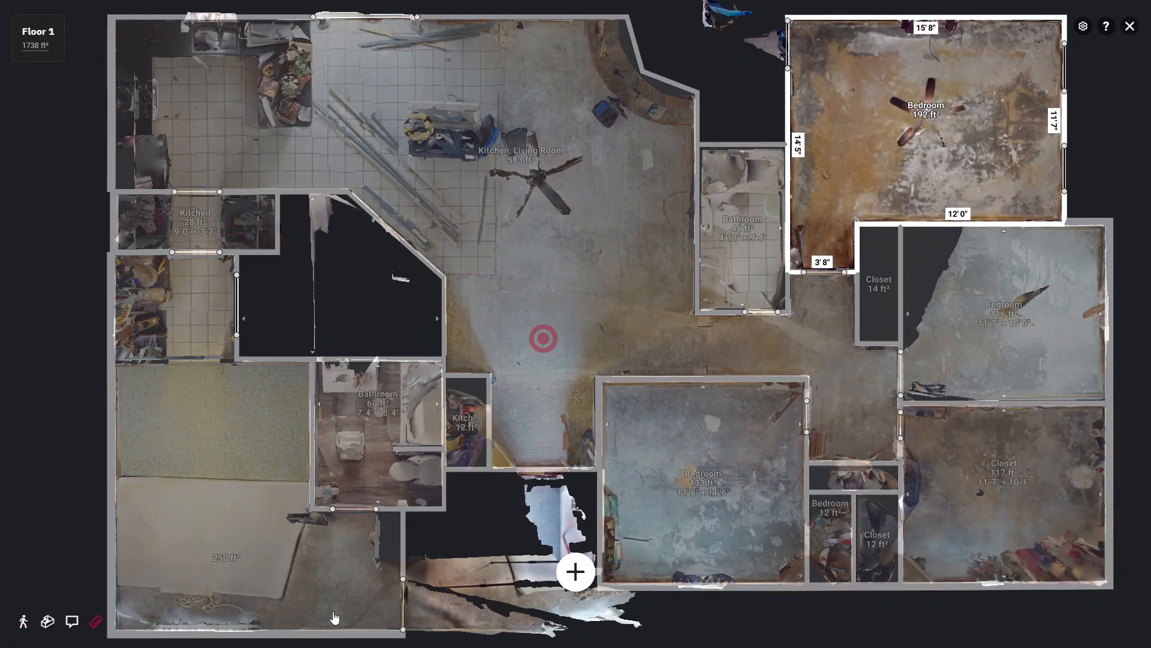
click(1126, 615)
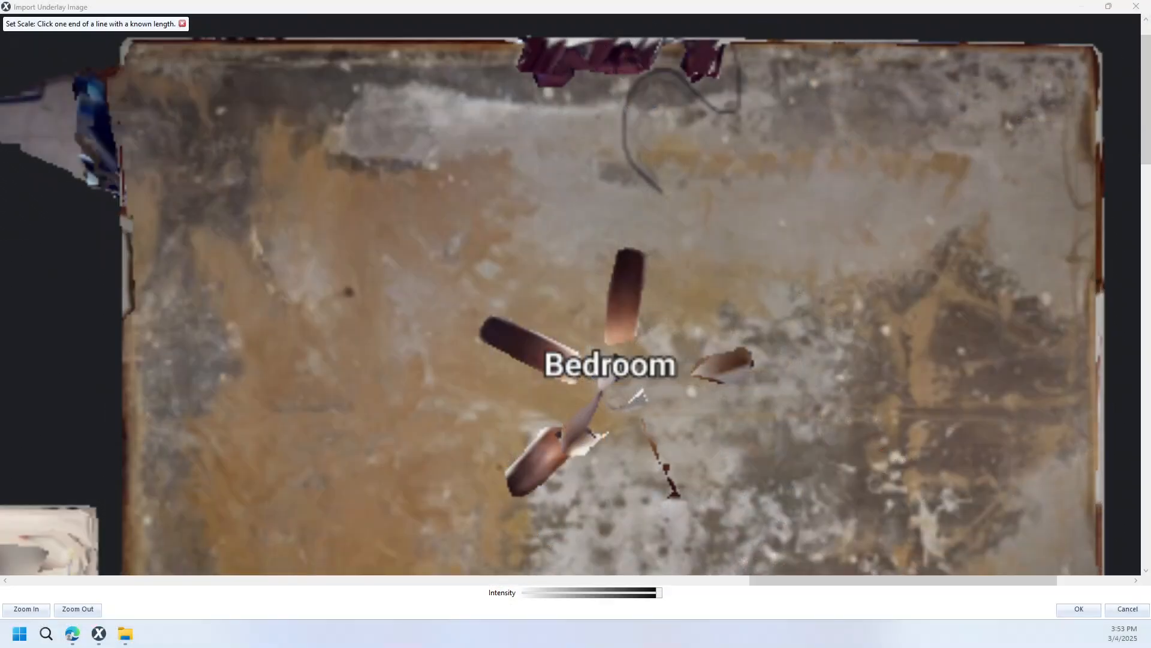
- In the Xactimate underlay import, set the scale by marking the upper-right bedroom's top wall as 15'8", and accept the import
click(121, 40)
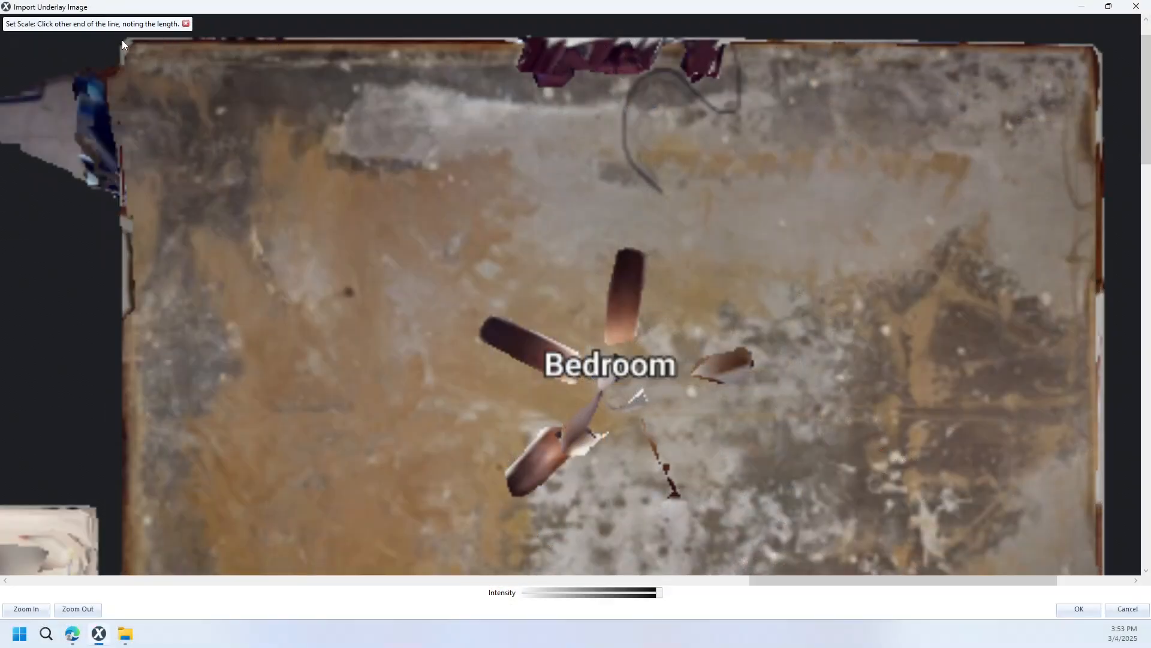
click(1101, 46)
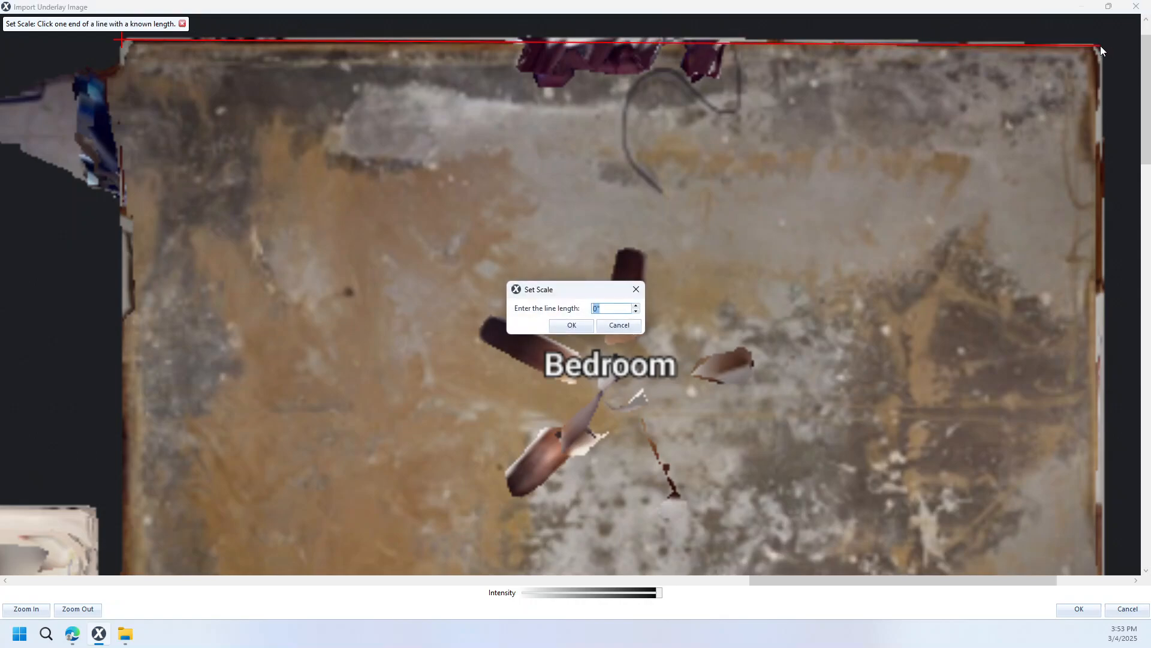
text(15'8)
click(571, 325)
click(1080, 609)
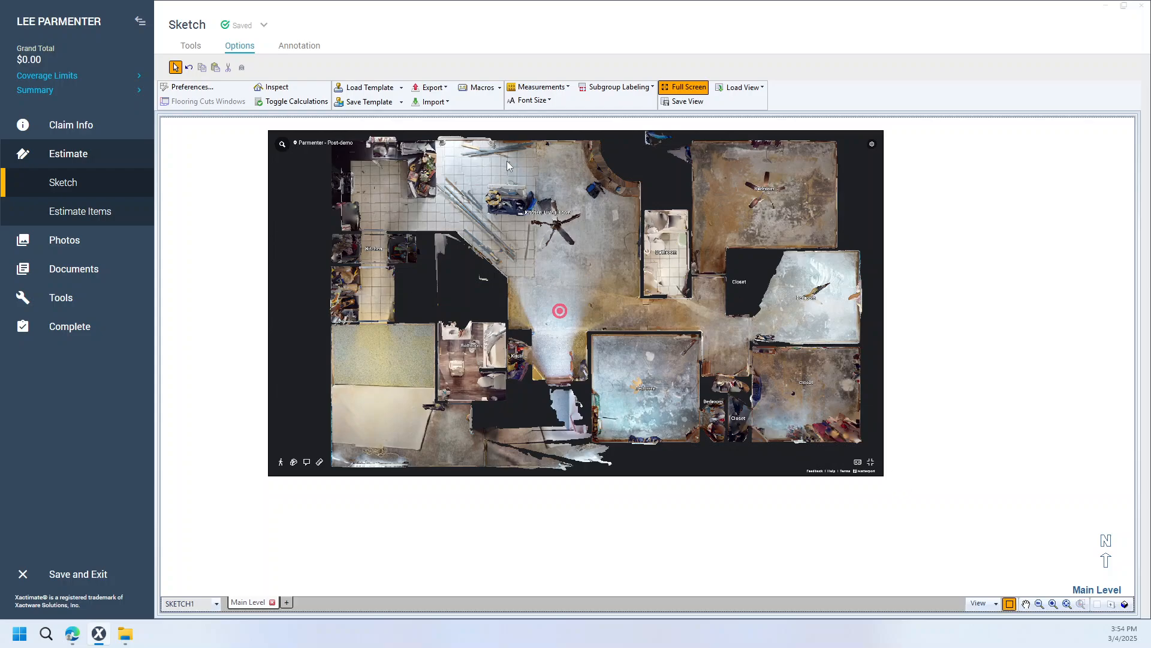
- Place a 12' by 12' room over the tiled kitchen and living area of the underlay, displayed see-through
key(r)
click(438, 138)
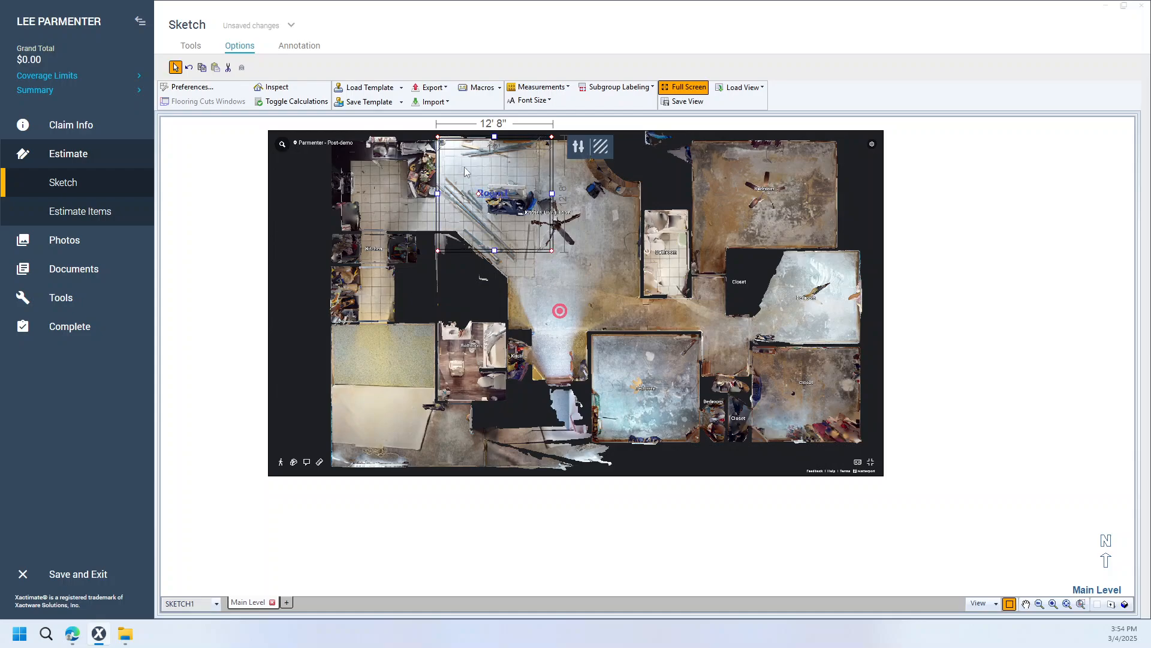
scroll(603, 222, up, 3)
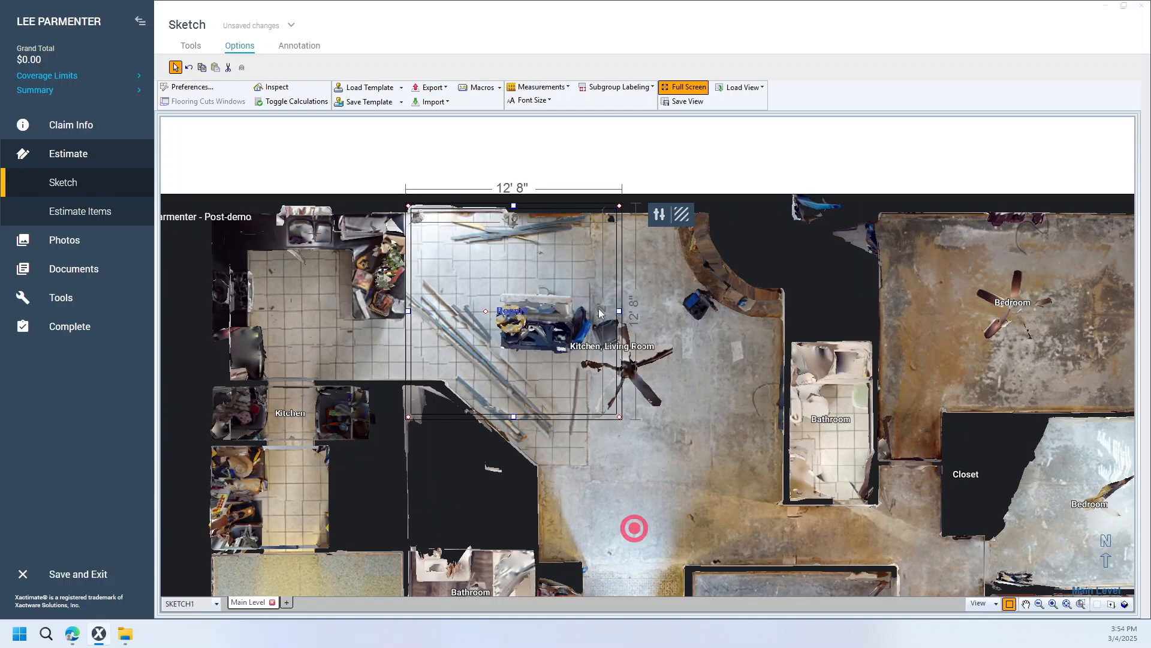
key(w)
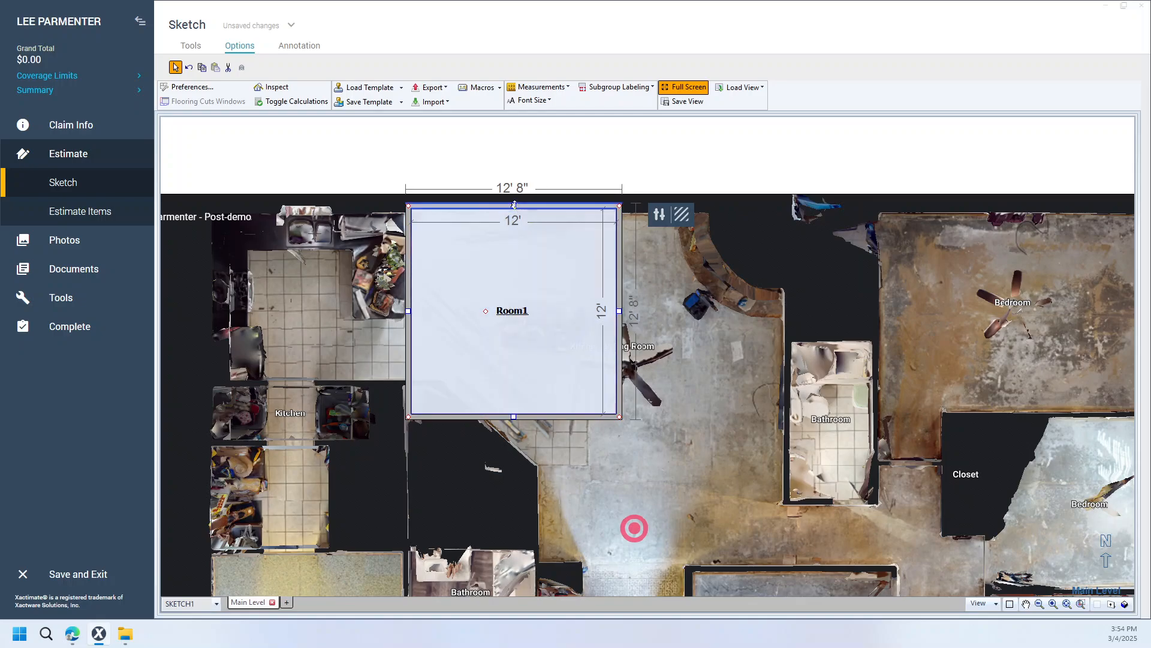
key(w)
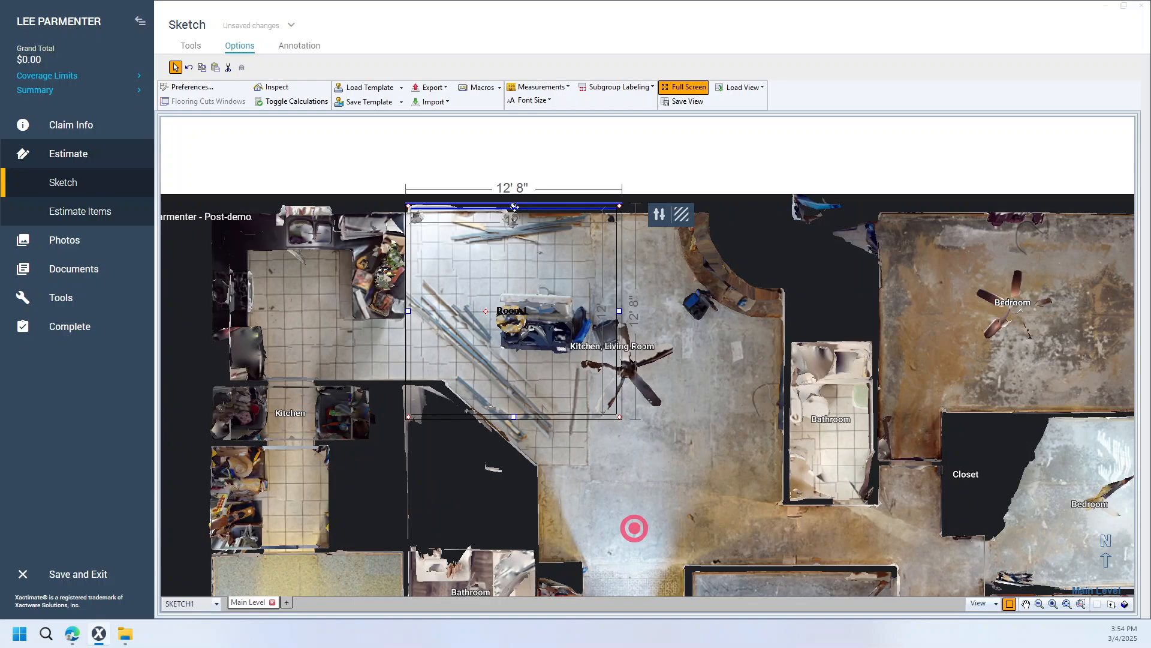
- Move the room's top and bottom walls inward to match the underlay, making it about 9' 10" deep
click(516, 209)
drag(516, 209, 516, 211)
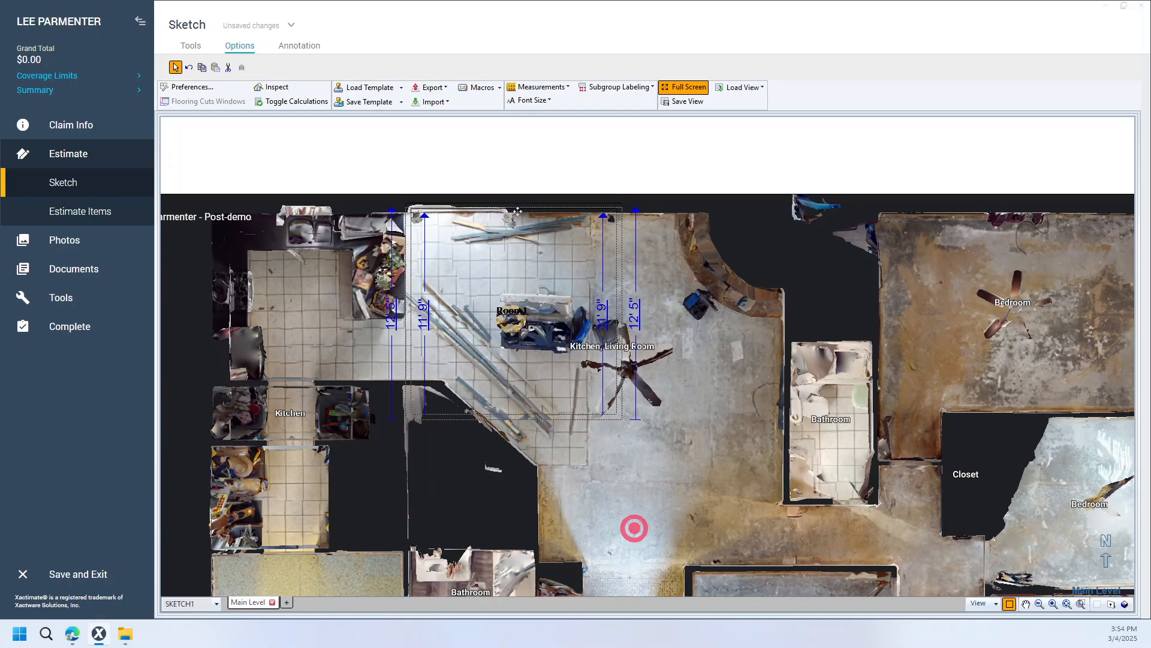
click(511, 418)
drag(514, 417, 517, 383)
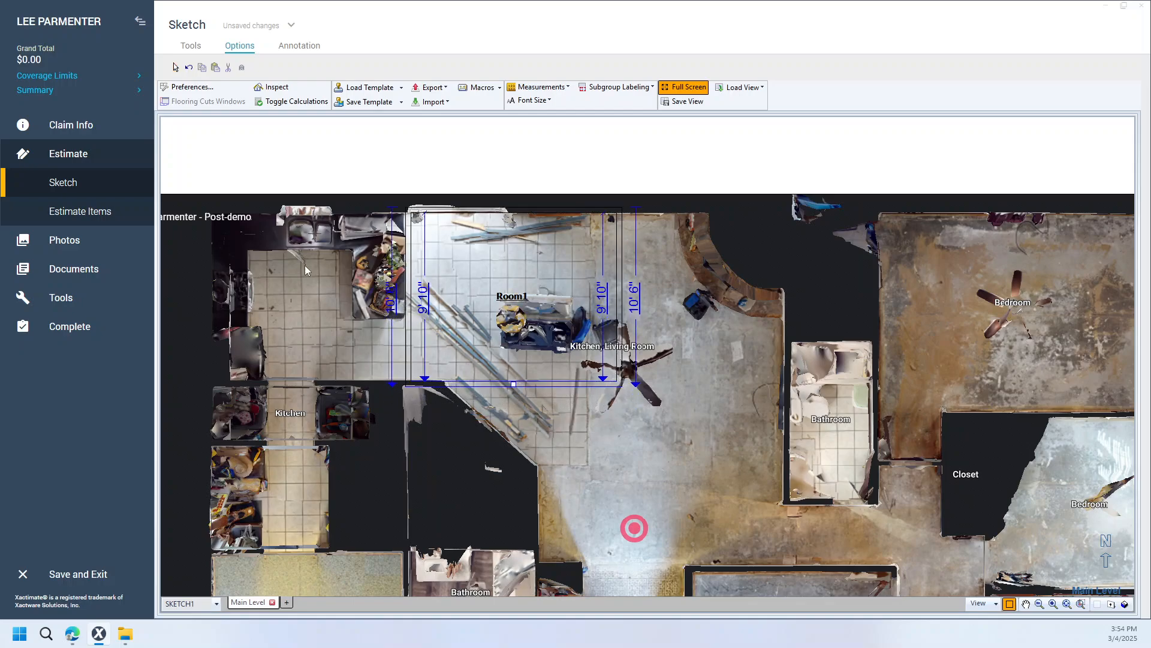
- Extend the first room's left wall to the kitchen's outer wall and break its bottom wall to follow the underlay's angled wall
click(408, 296)
drag(408, 296, 212, 319)
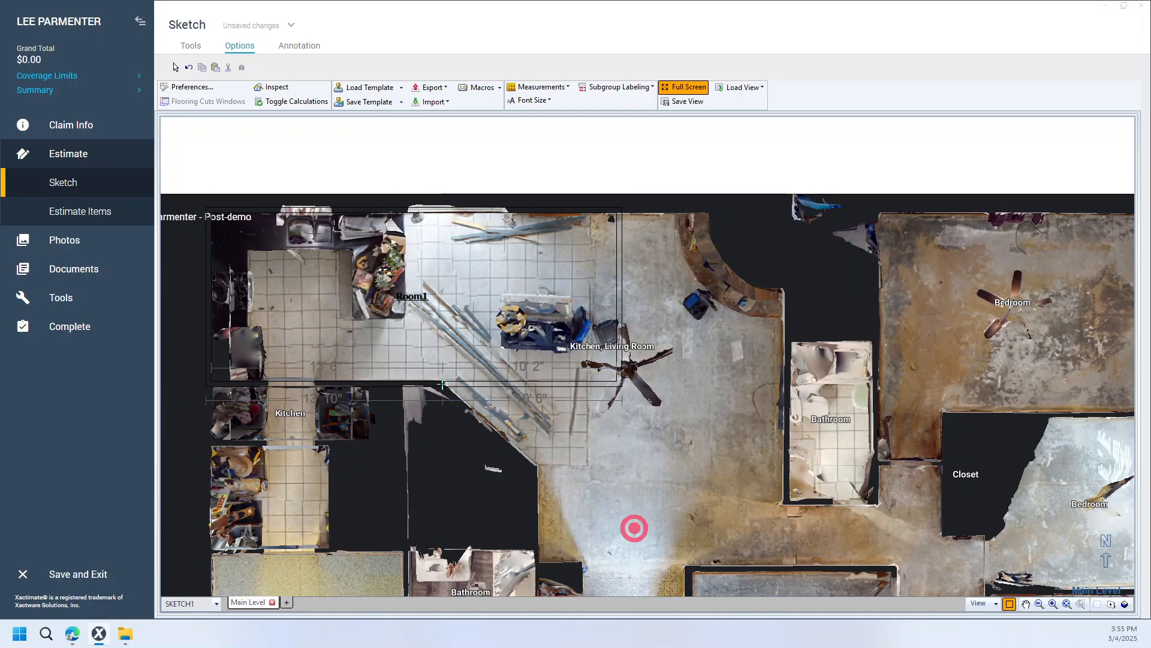
click(572, 384)
drag(620, 384, 545, 483)
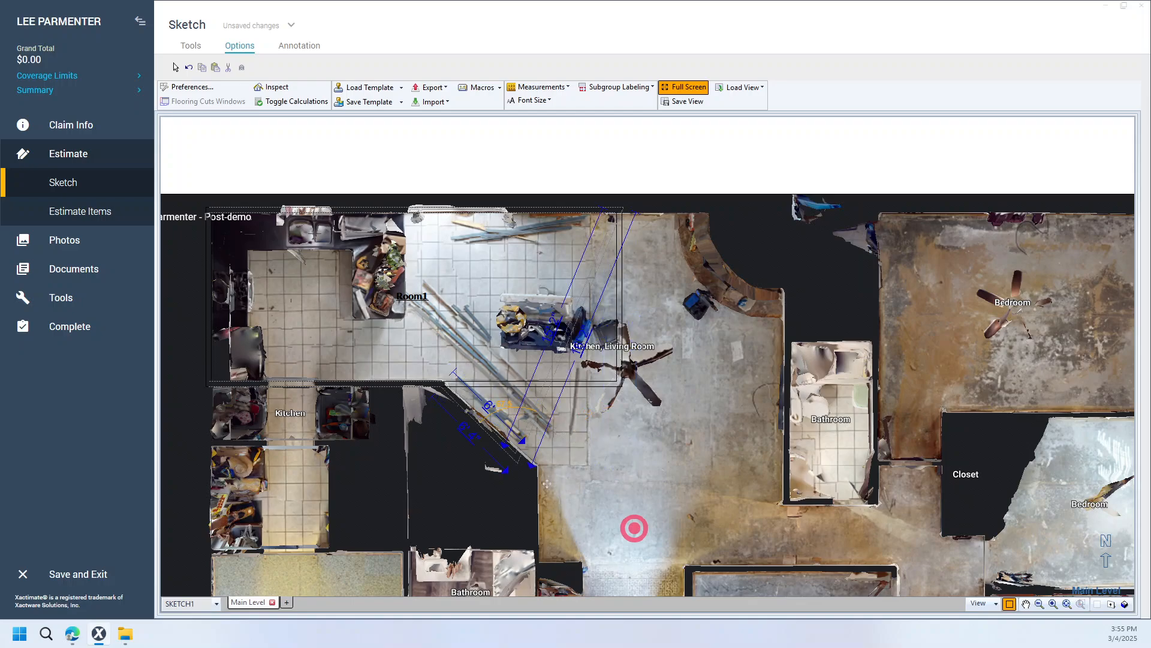
click(527, 432)
drag(528, 430, 620, 458)
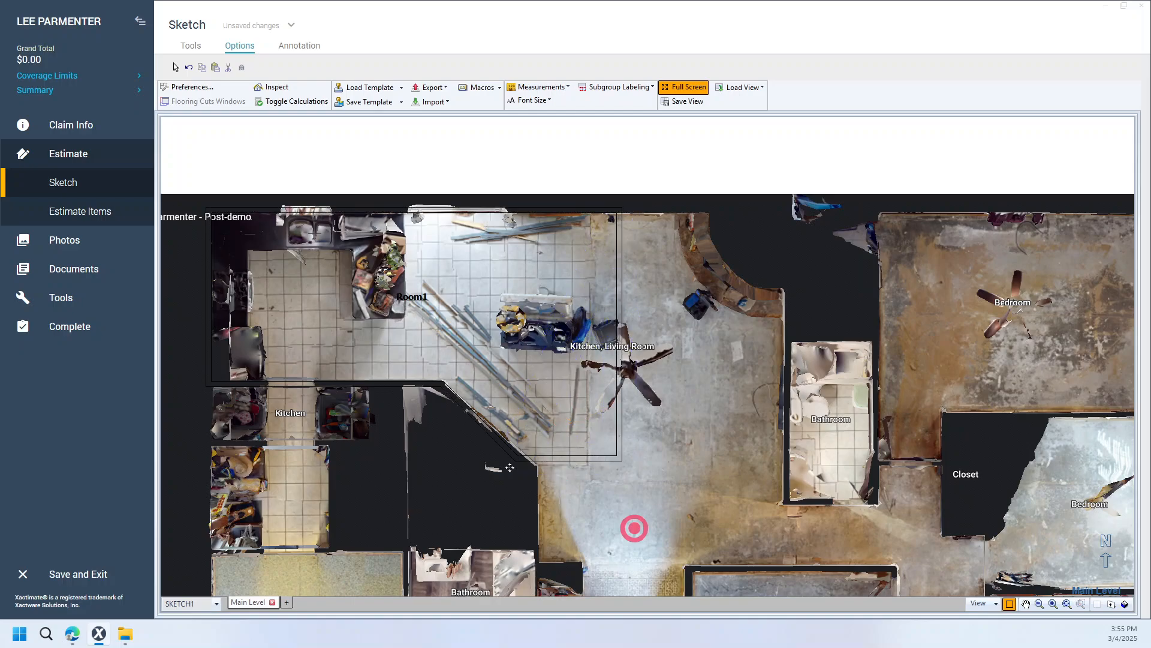
- Lengthen the first room's diagonal wall to about 7' 3" along the underlay and level the room's lower-right corner with the diagonal's end
scroll(509, 467, up, 3)
click(471, 394)
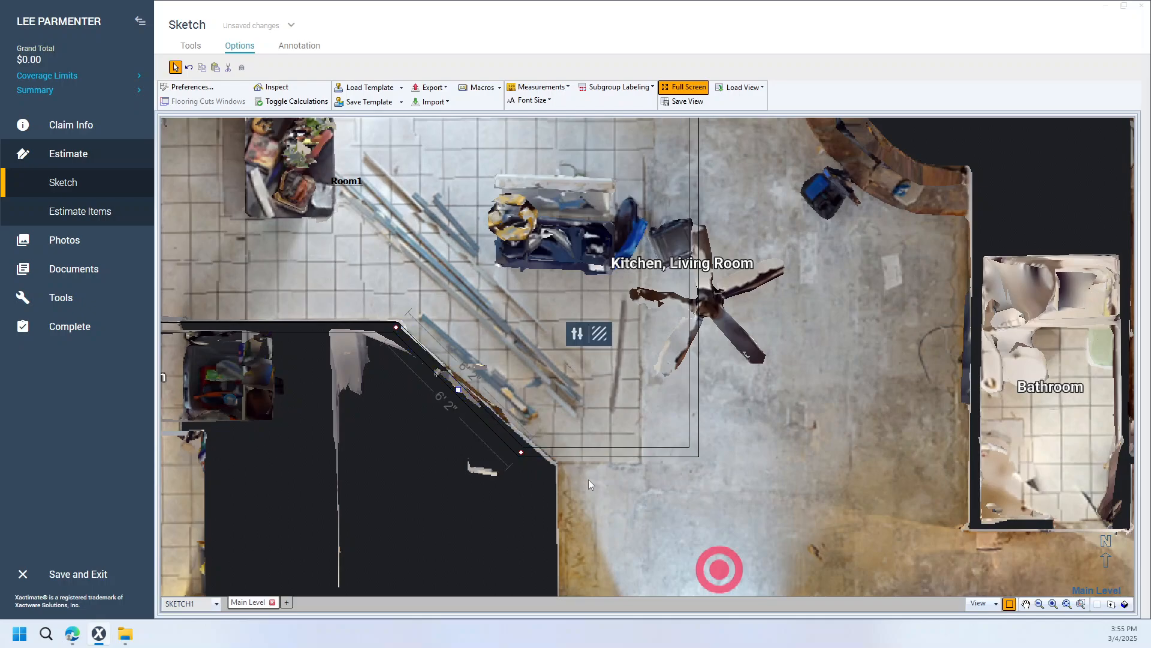
drag(520, 452, 551, 468)
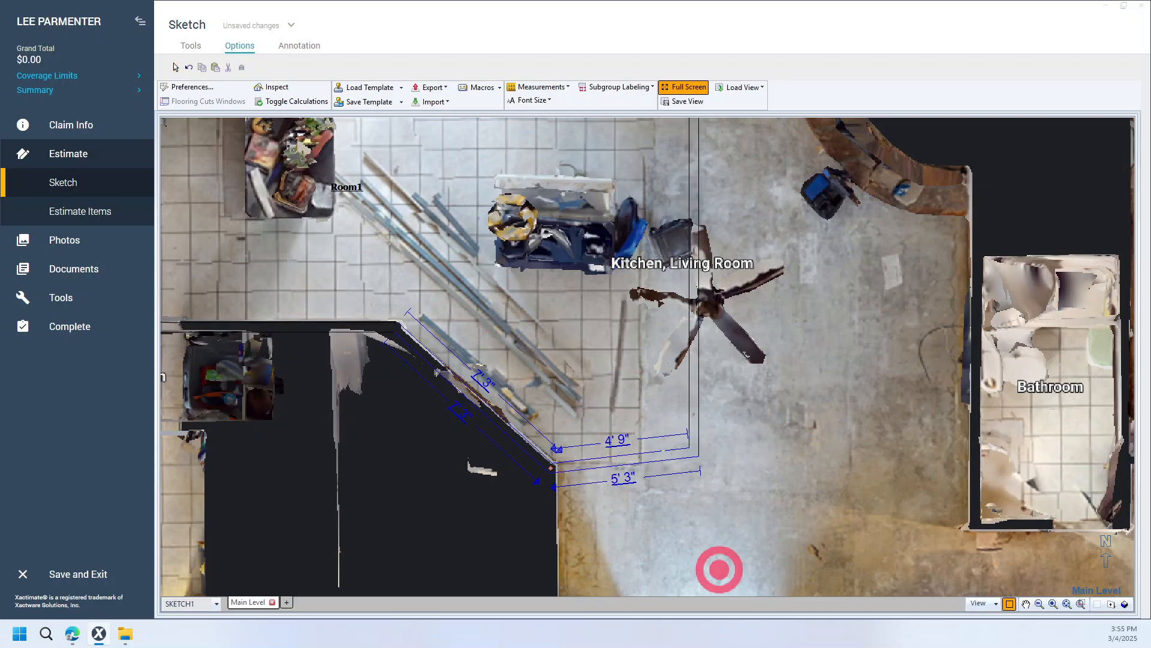
click(695, 421)
drag(694, 453, 693, 467)
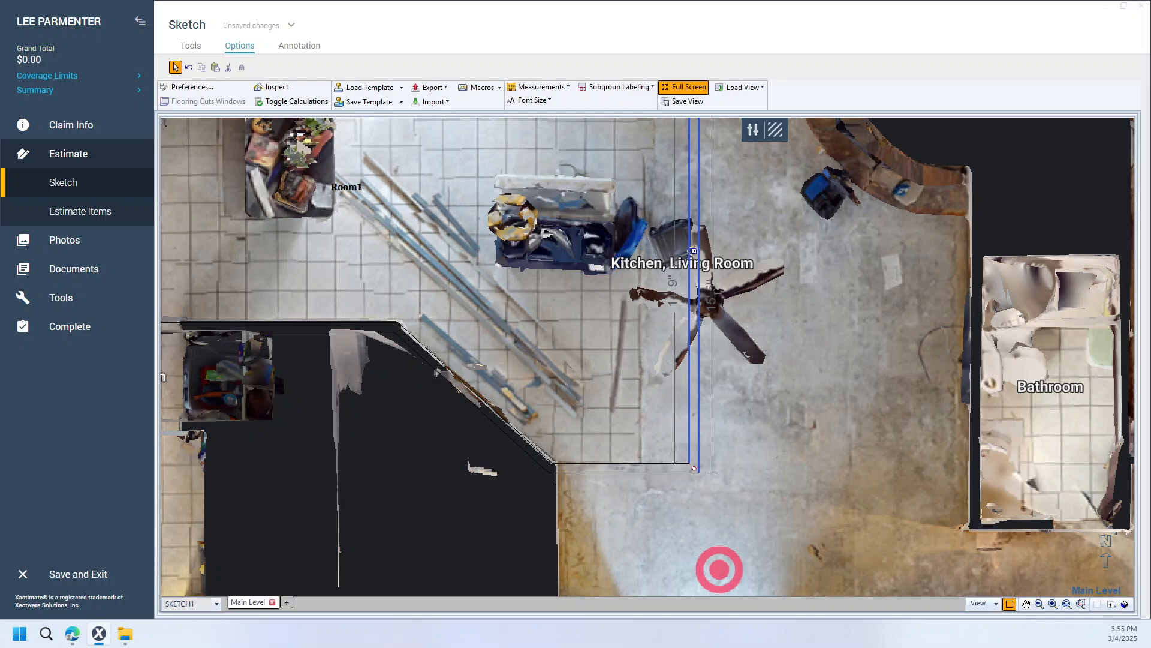
- Move the first room's right wall in to the tile edge and pull out an adjoining living room about 11' 2" wide
drag(694, 251, 645, 251)
scroll(672, 334, down, 3)
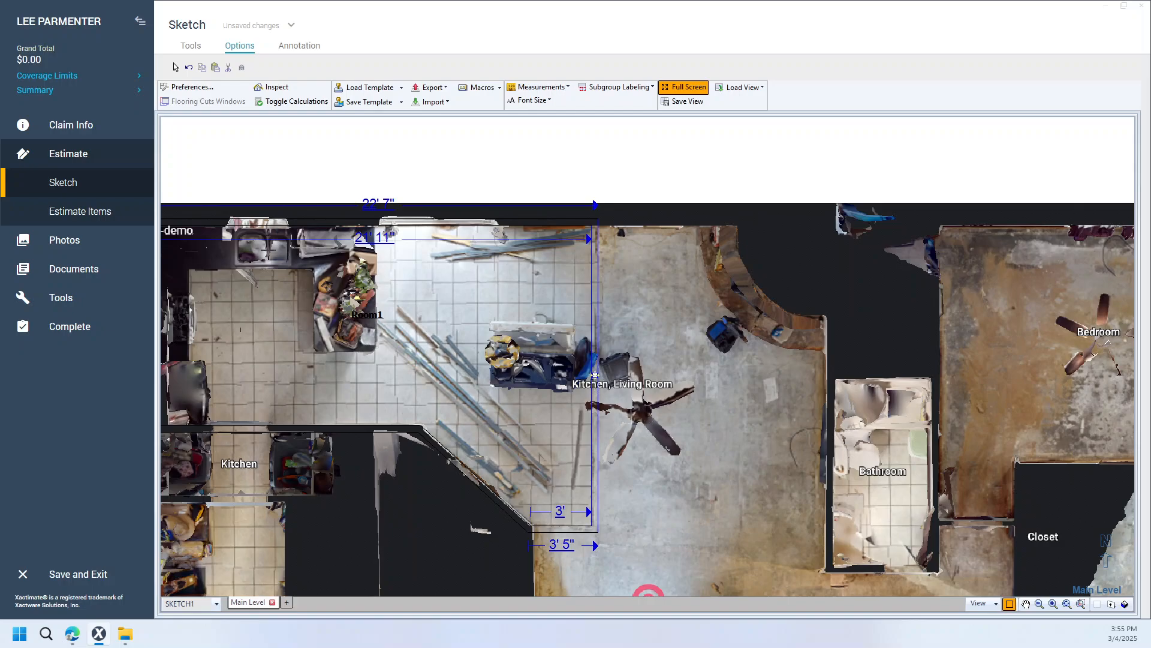
drag(611, 374, 829, 387)
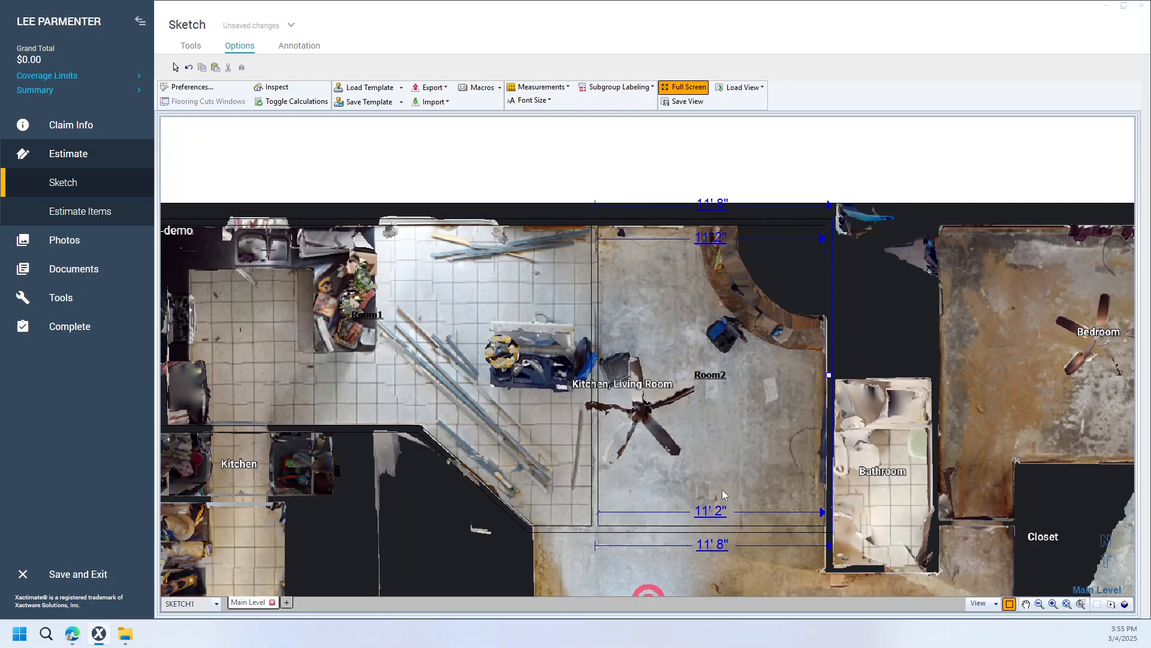
key(w)
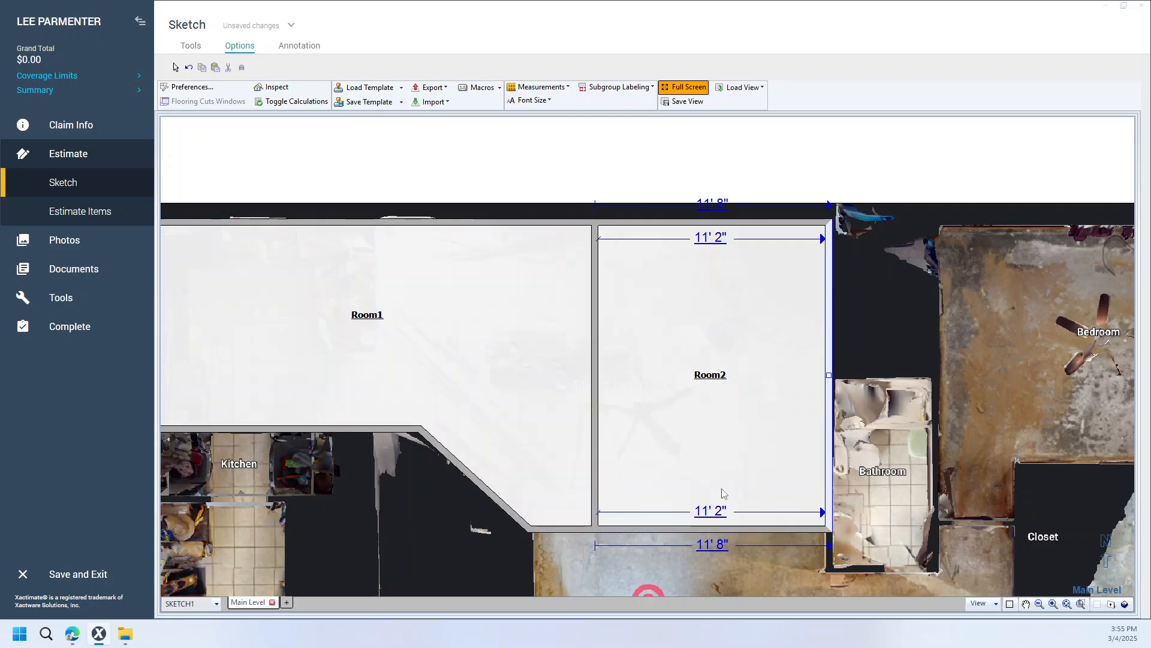
key(w)
- Extend the living room's bottom wall down to about 20' 7" and its lower-left wall out to the diagonal's end, about 14' 5" wide
scroll(762, 372, down, 3)
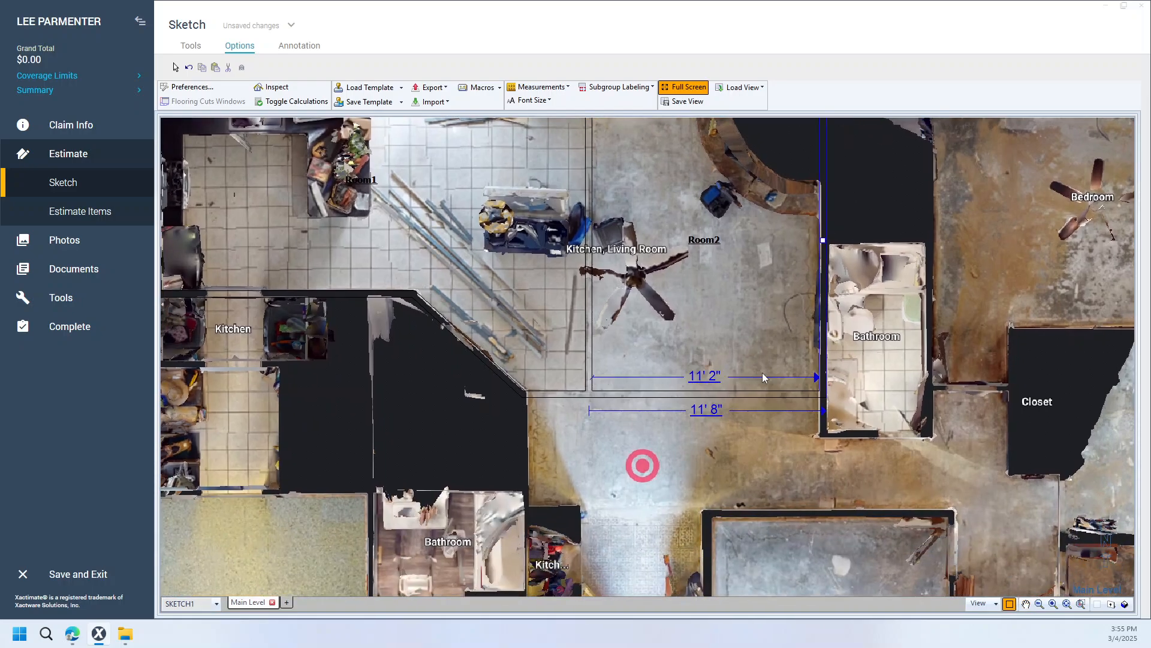
click(700, 394)
drag(708, 394, 707, 514)
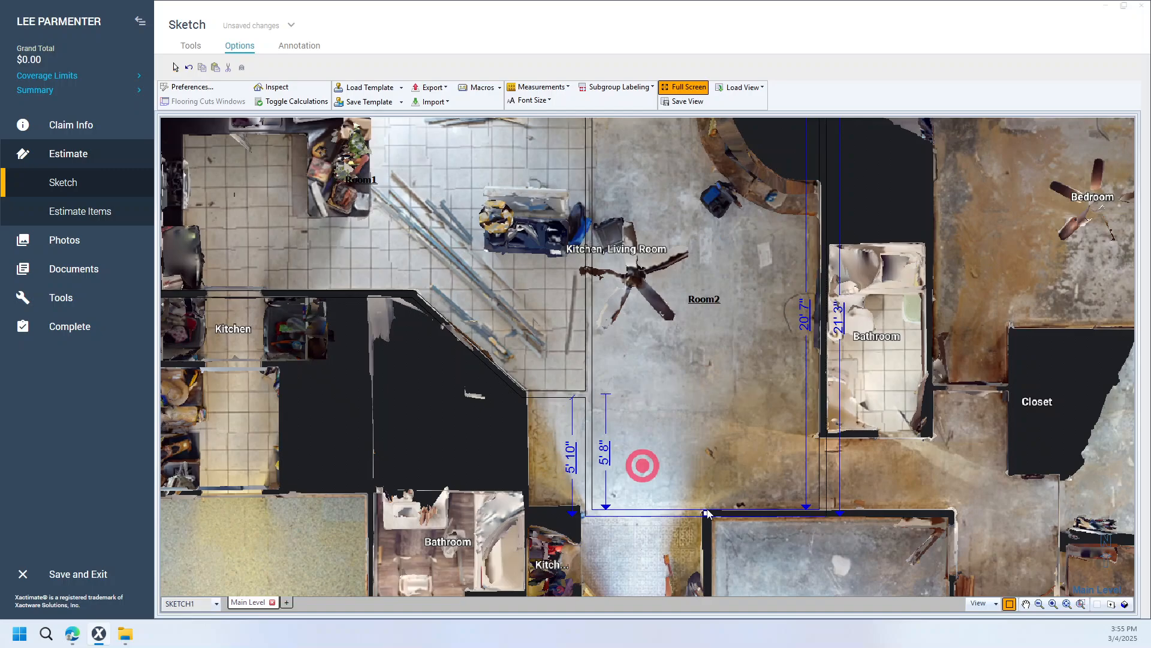
click(590, 452)
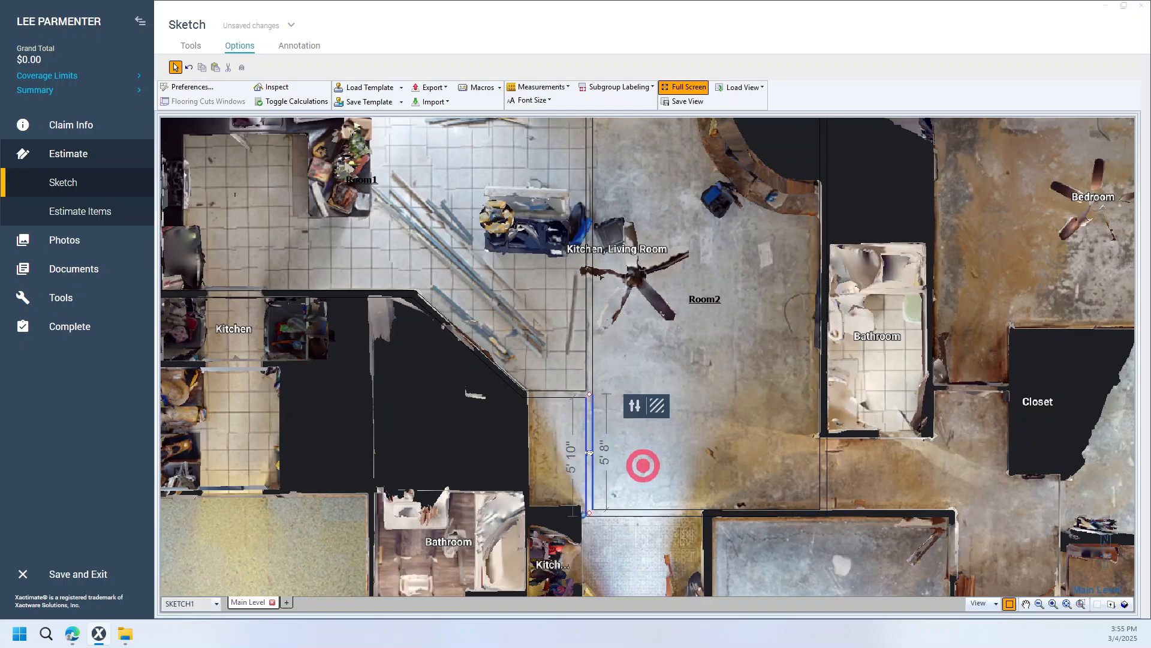
drag(589, 452, 525, 453)
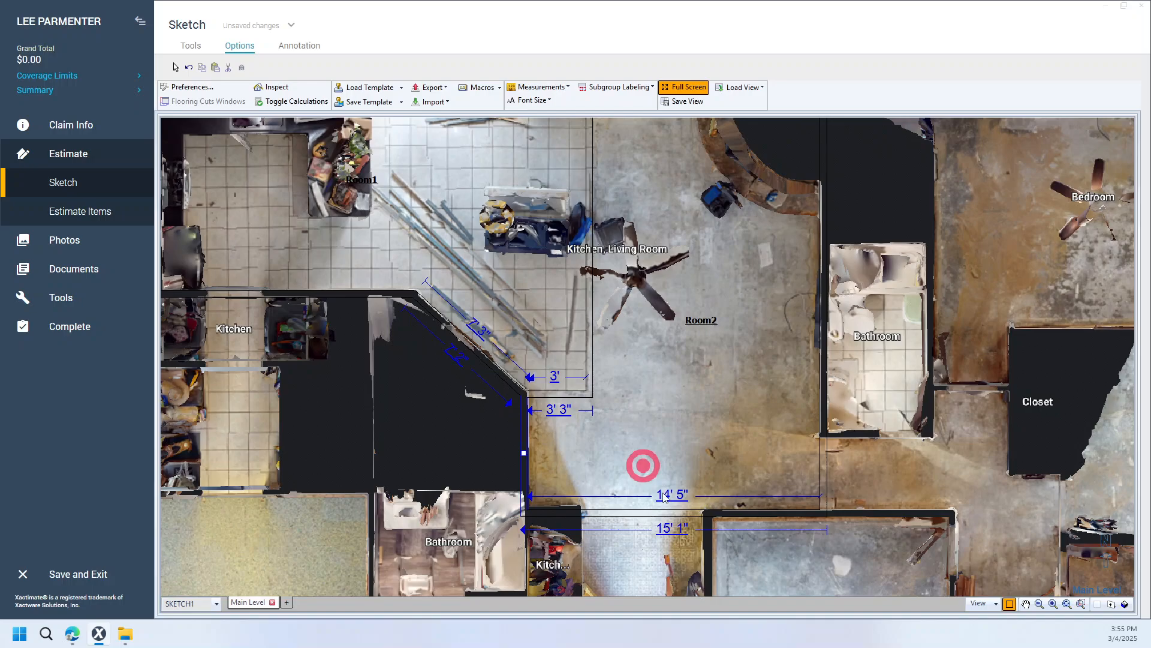
- Break the living room's bottom wall at the entry, extend the entry down about 5' 6", and align the short wall left of it
key(v)
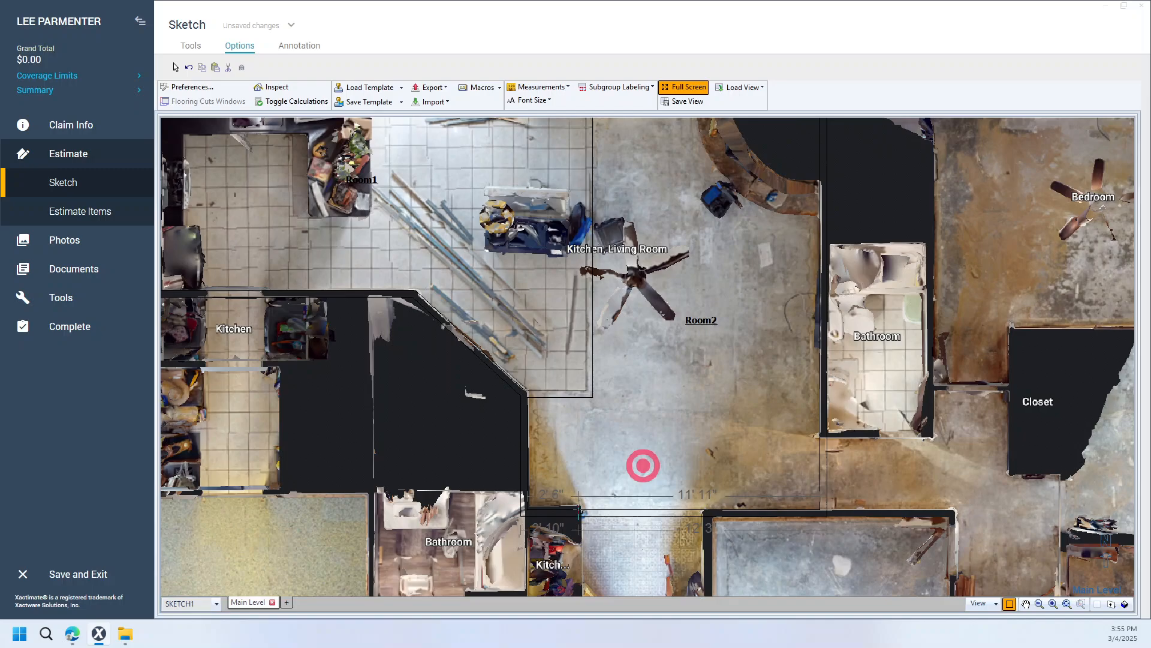
drag(579, 514, 661, 490)
scroll(723, 365, up, 1)
scroll(723, 370, up, 1)
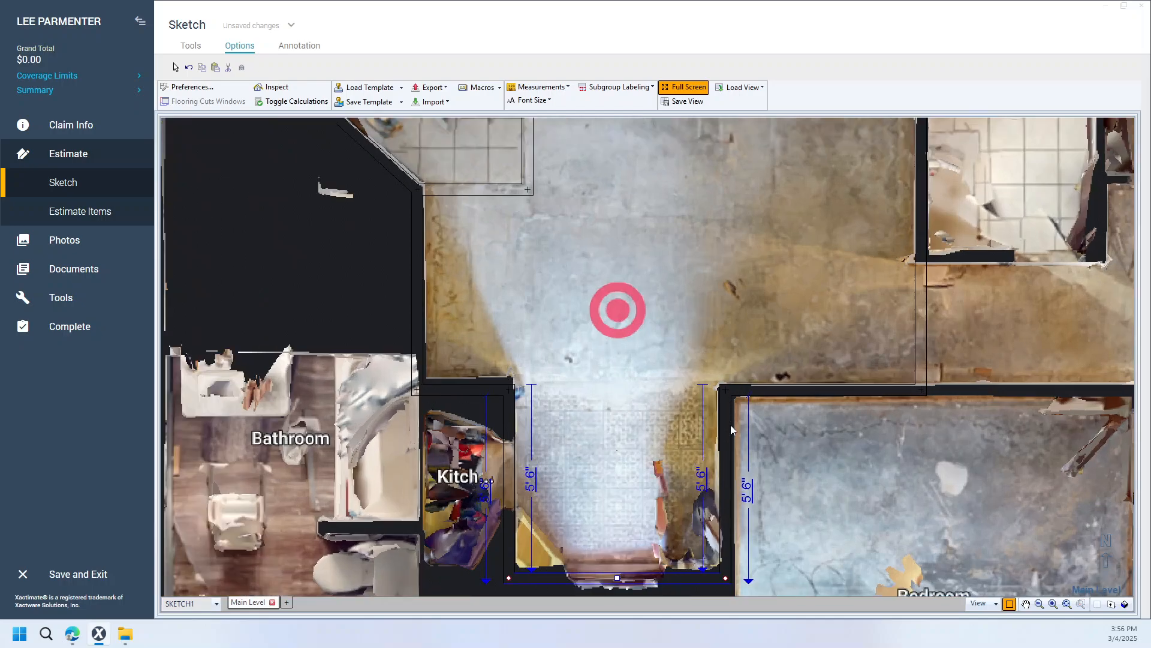
click(466, 388)
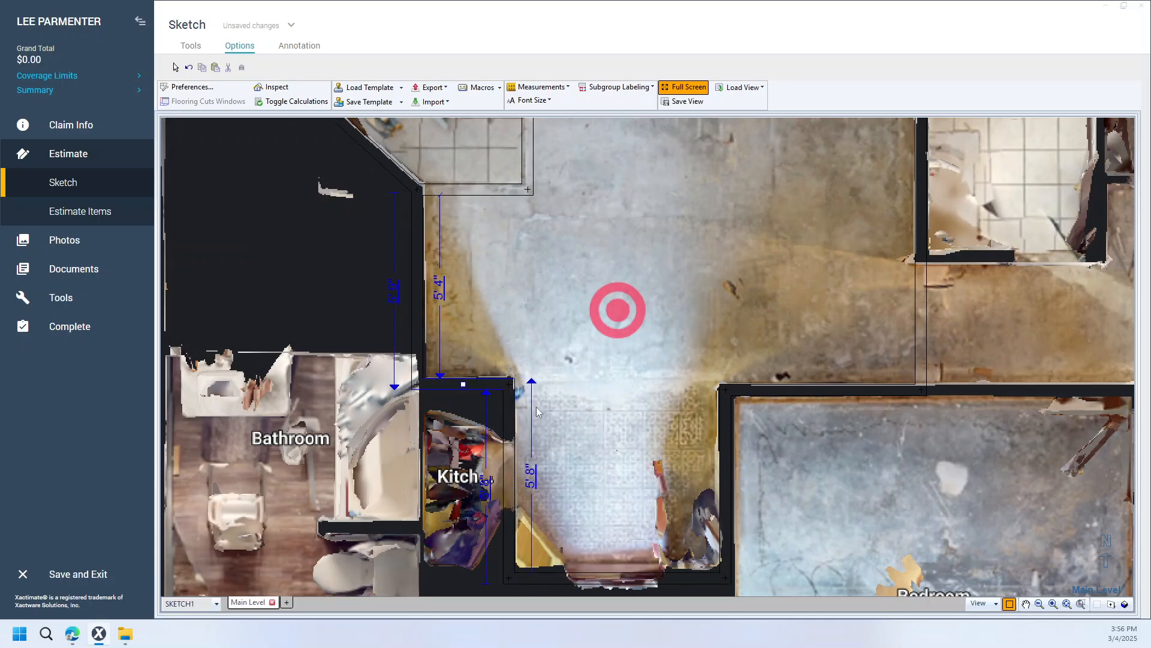
- Replace the living room's upper-right corner with a diagonal wall spanning the ends of the underlay's curved wall
scroll(592, 459, down, 4)
drag(680, 291, 586, 493)
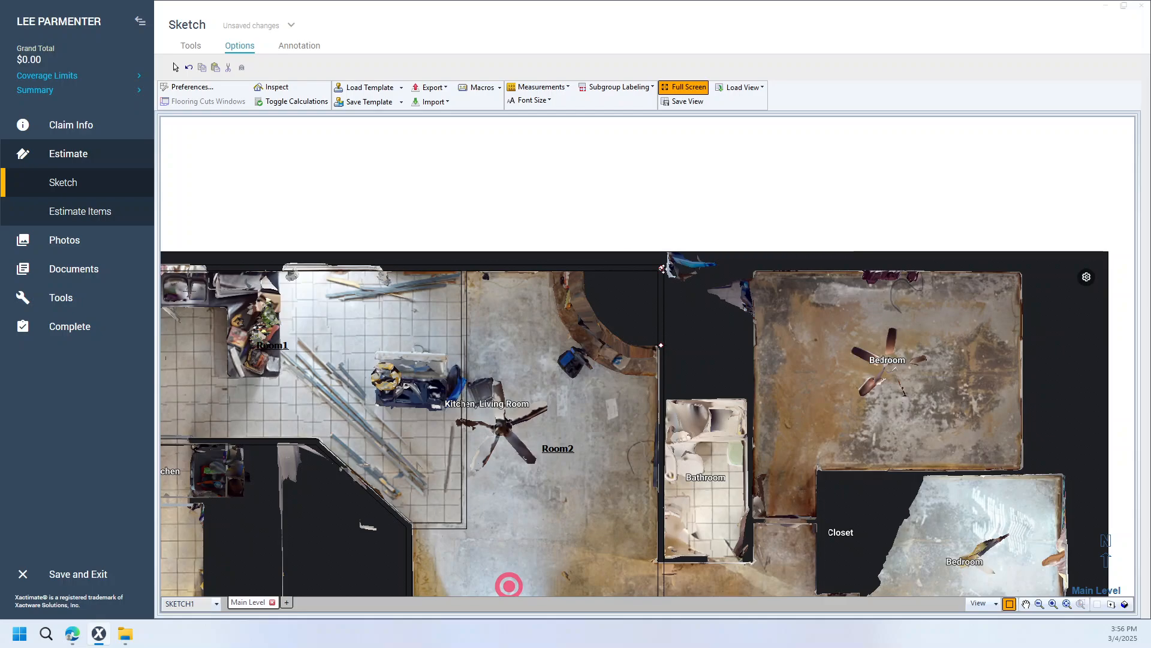
click(601, 274)
scroll(601, 274, up, 3)
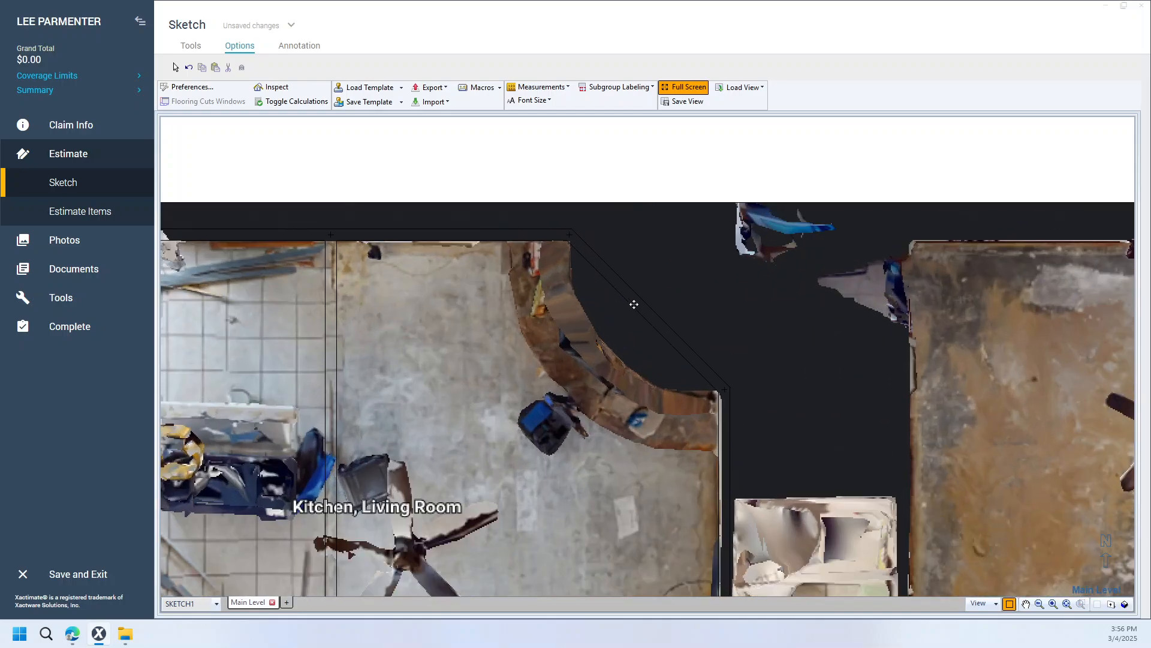
click(639, 310)
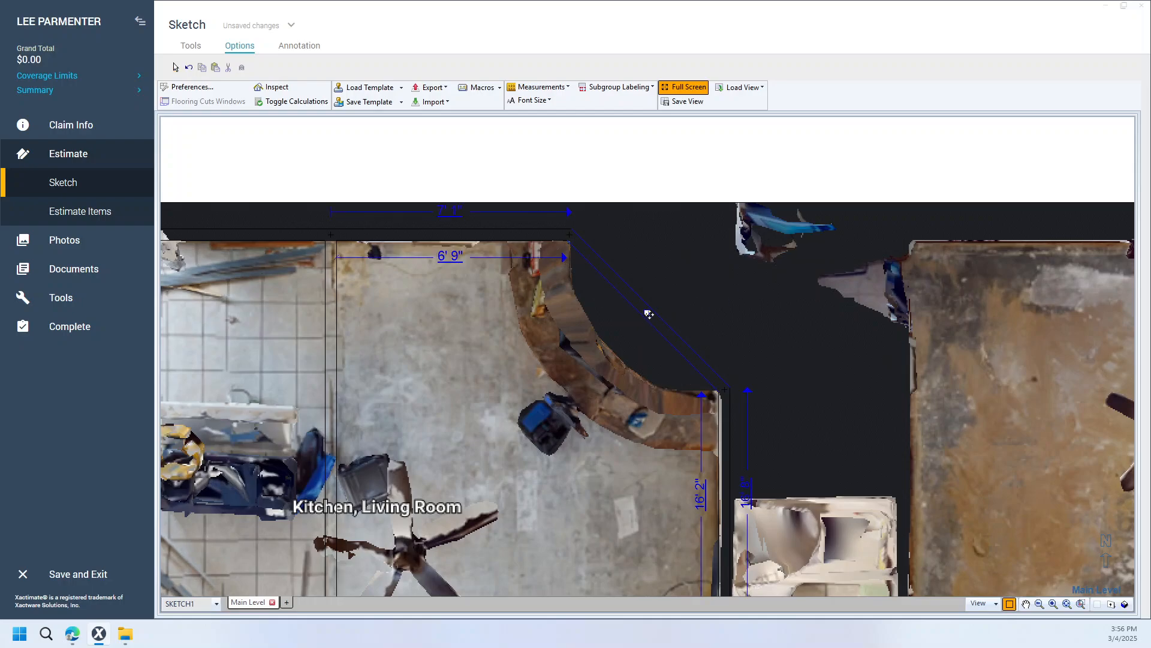
- Set the diagonal wall's Arced Wall property to Yes and bow the wall inward to match the underlay's curve
scroll(643, 337, down, 3)
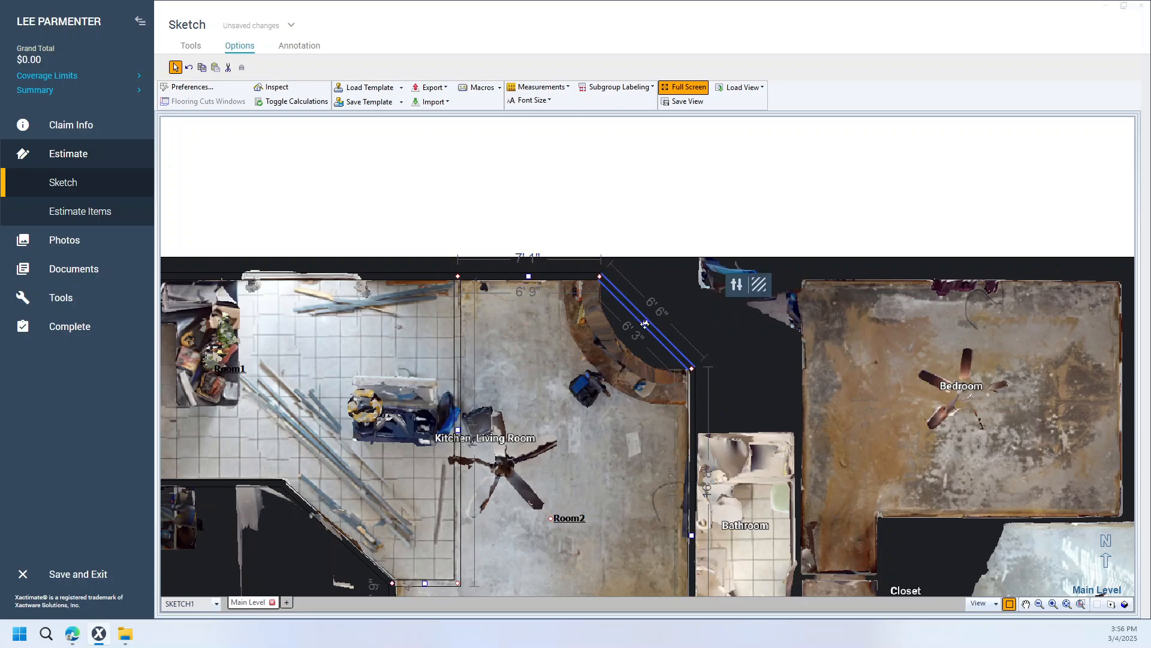
click(647, 326)
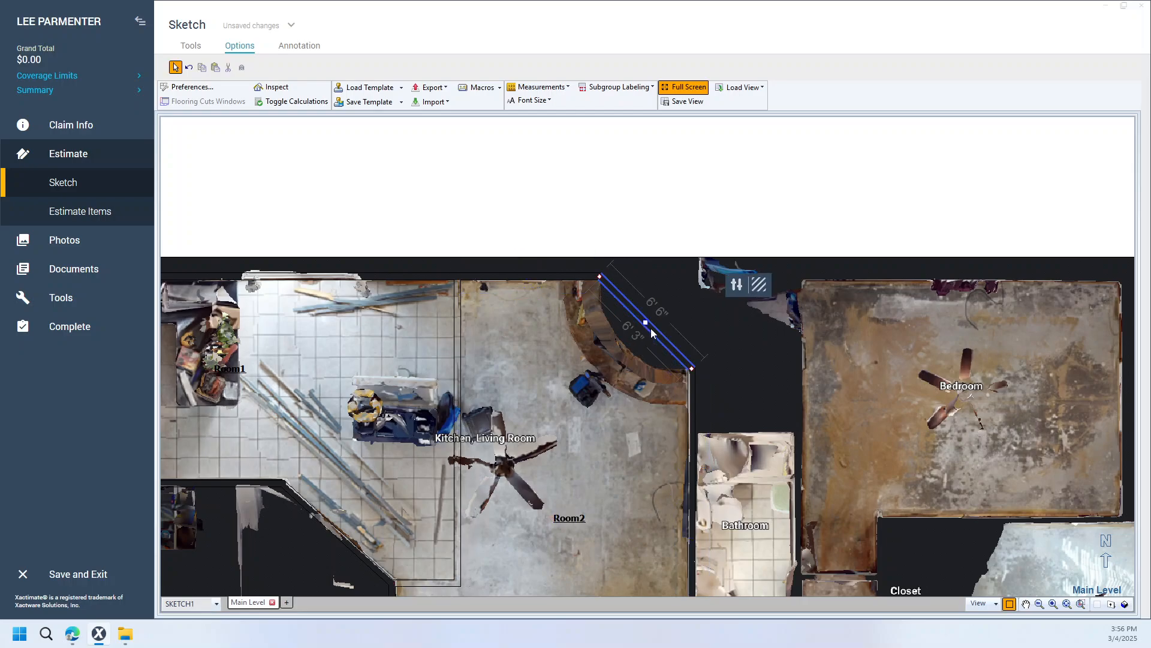
click(738, 286)
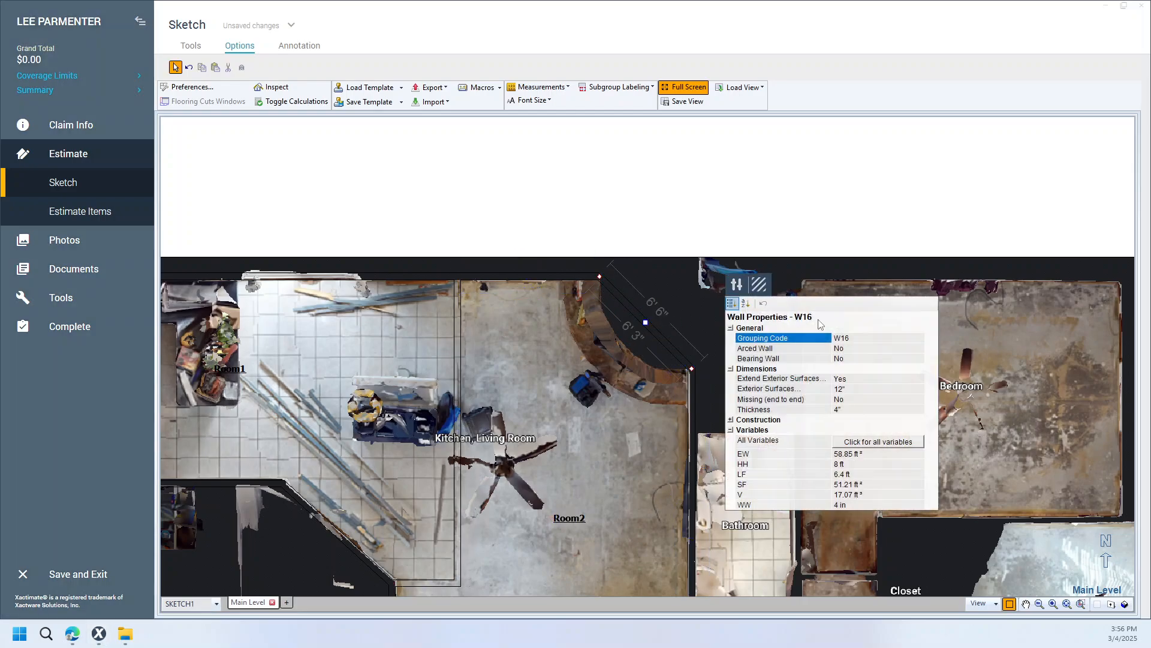
click(870, 348)
click(919, 348)
click(888, 367)
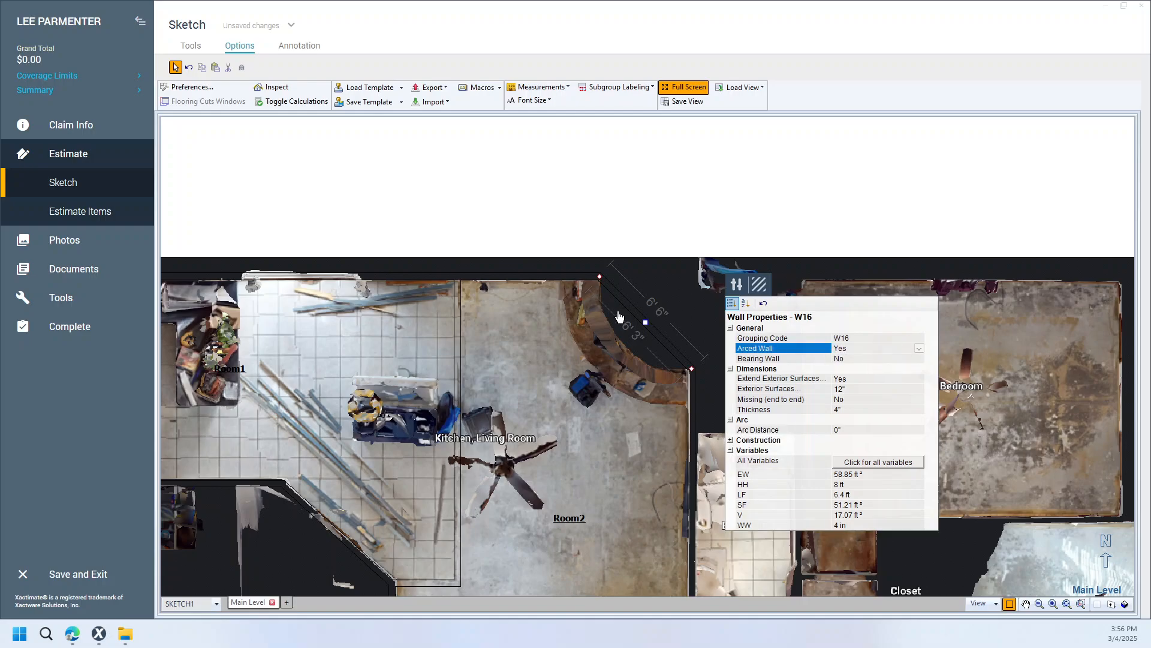
click(619, 316)
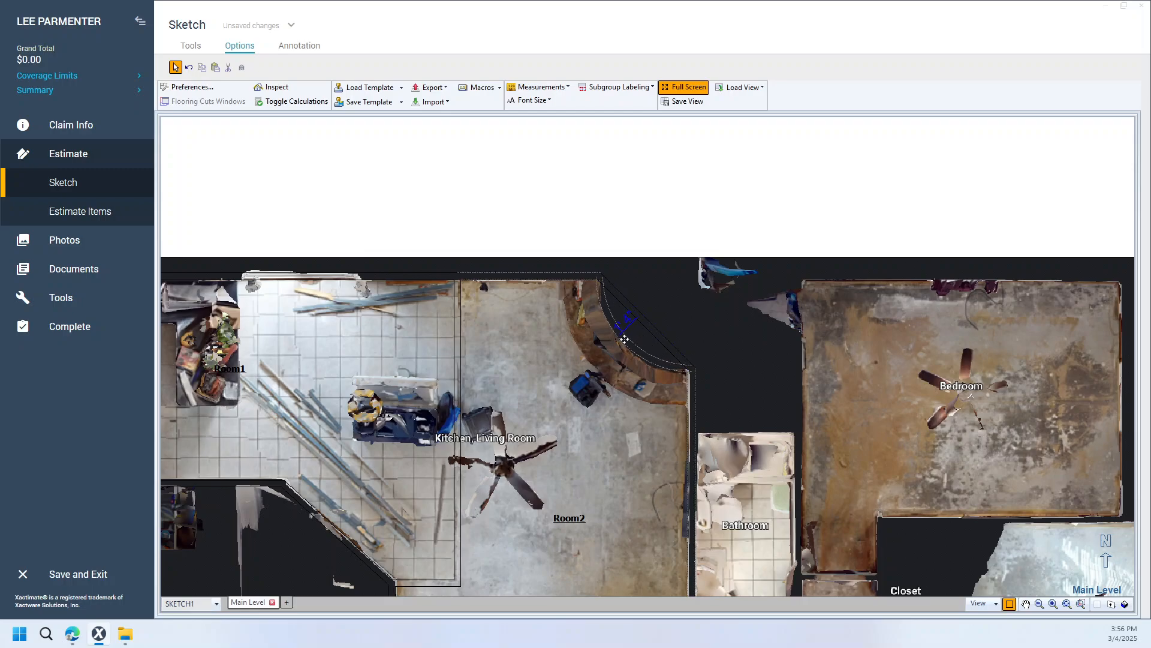
click(623, 339)
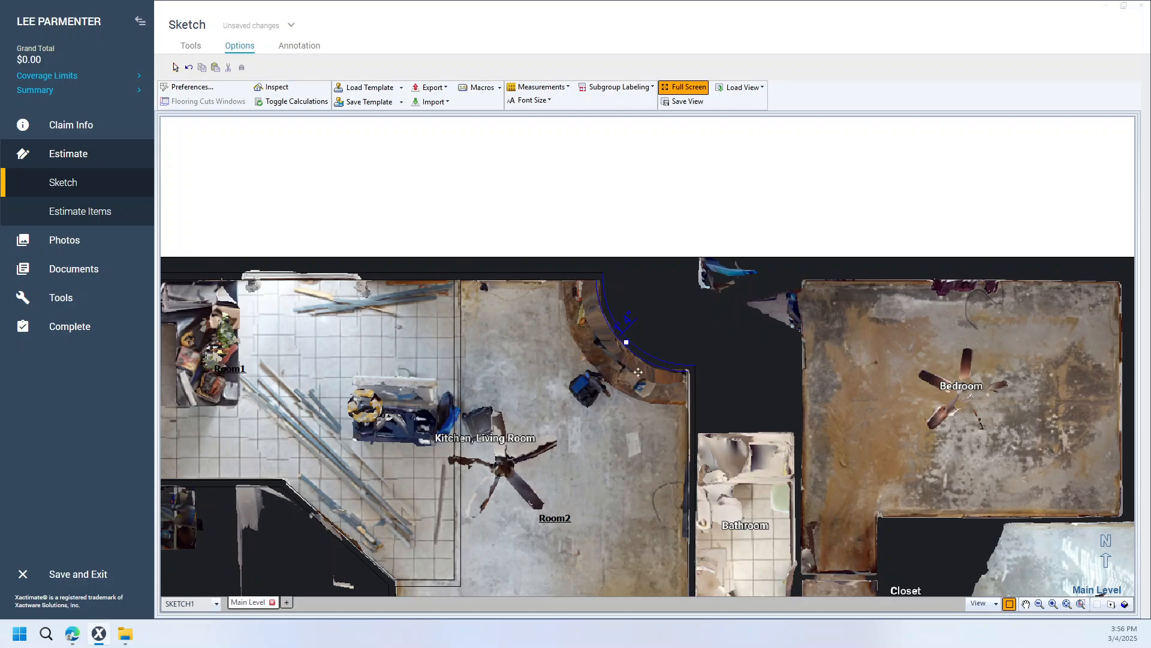
- Break the living room's right wall at the bathroom's lower corner and pull out a hallway room to the closet wall
scroll(610, 421, down, 3)
drag(610, 438, 533, 307)
scroll(590, 457, up, 3)
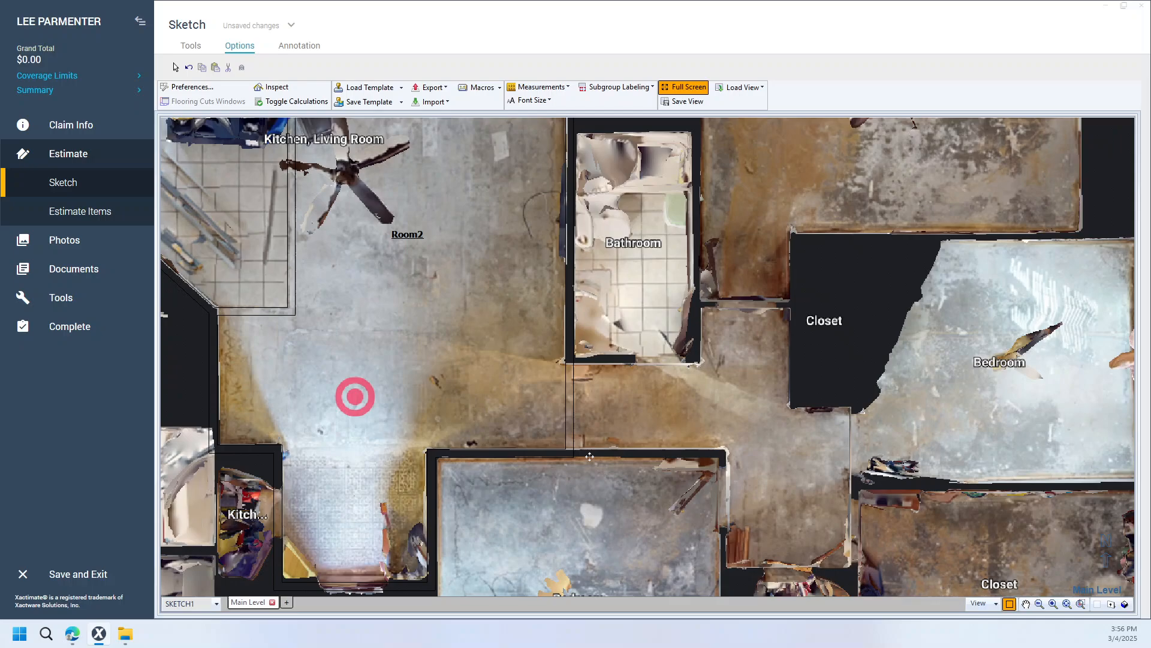
click(574, 402)
key(v)
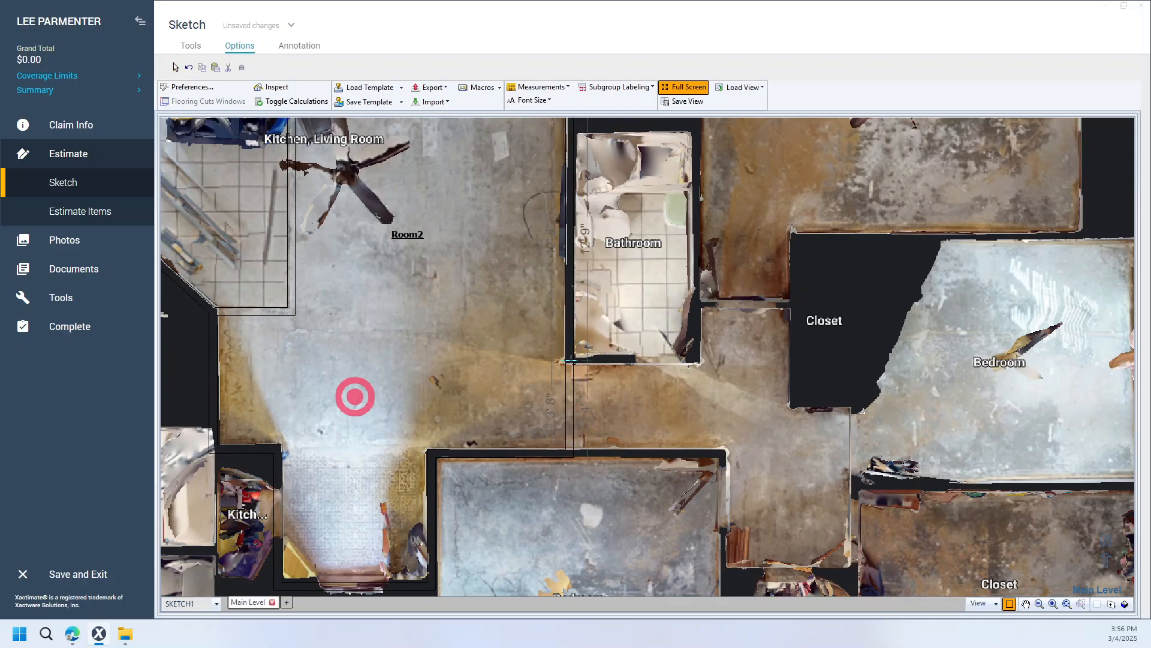
click(570, 359)
drag(571, 407, 794, 410)
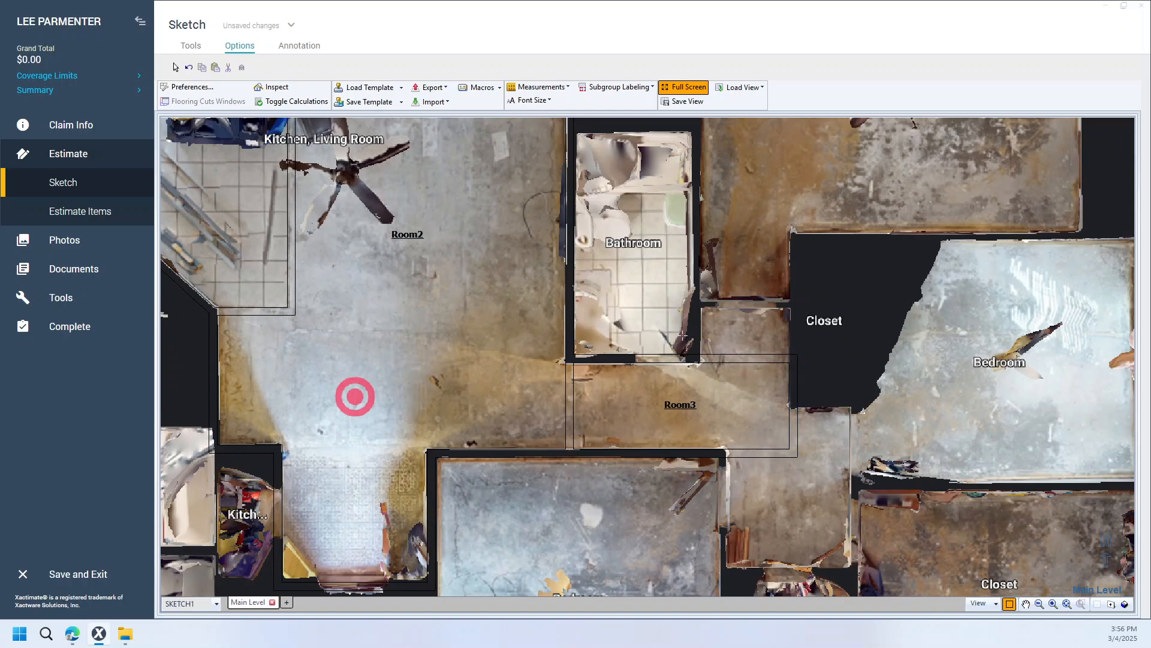
- Break the hallway's top and bottom walls, moving the top's right section up about 2' 3" and the bottom's right section down about 5'
click(697, 360)
drag(745, 358, 745, 304)
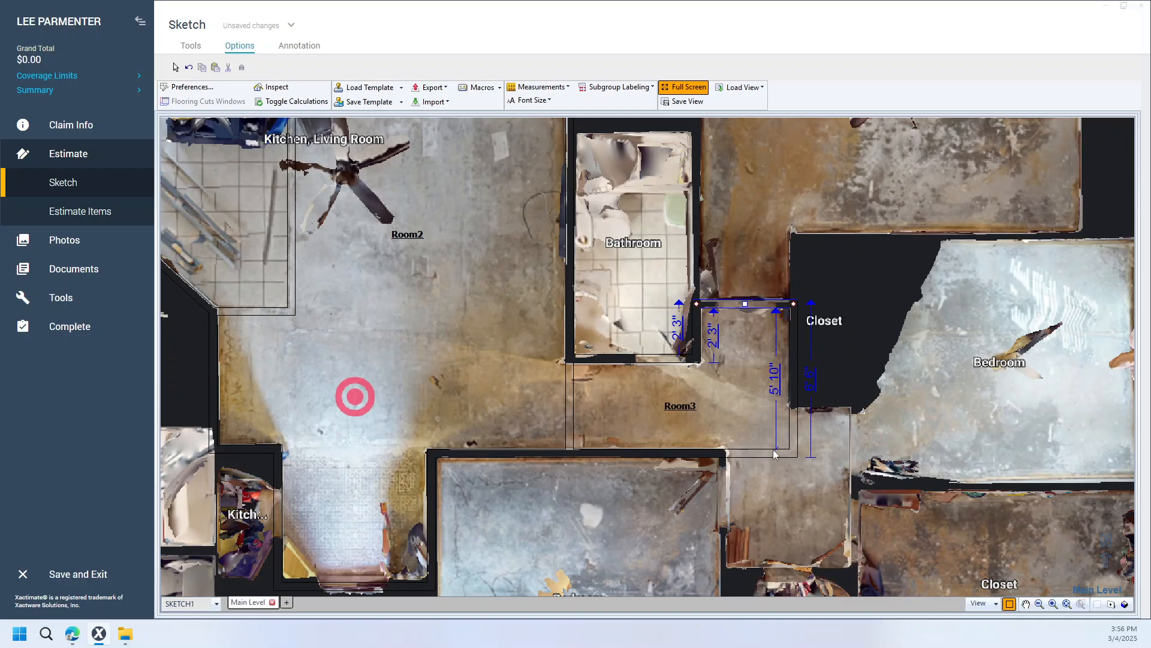
click(772, 454)
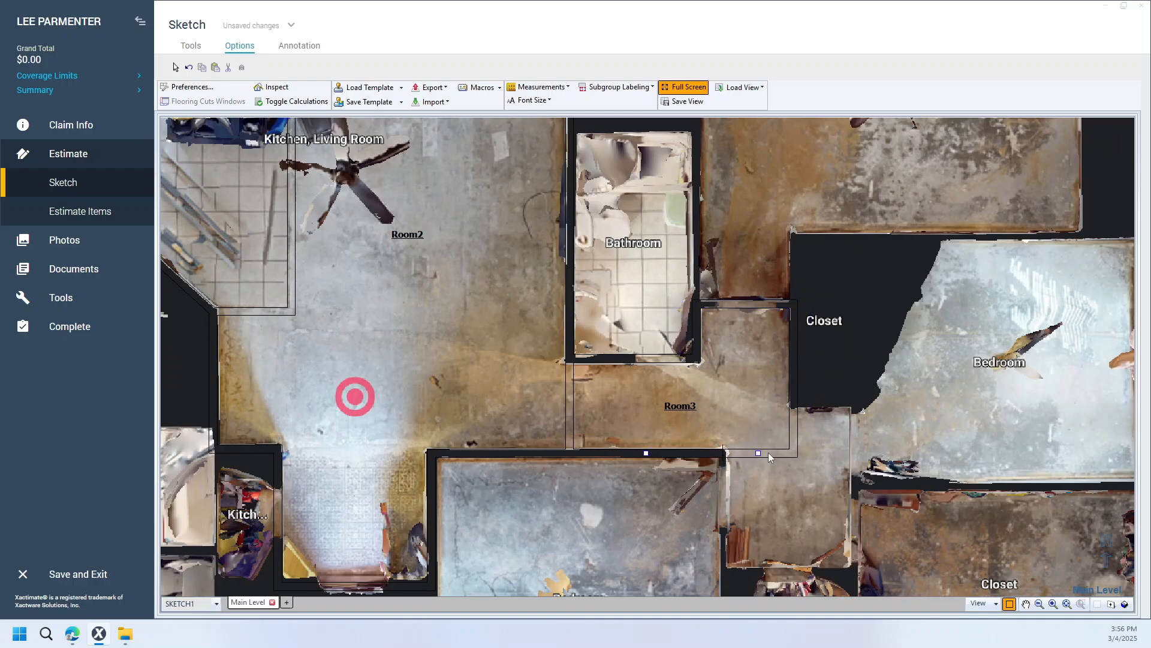
drag(759, 453, 758, 574)
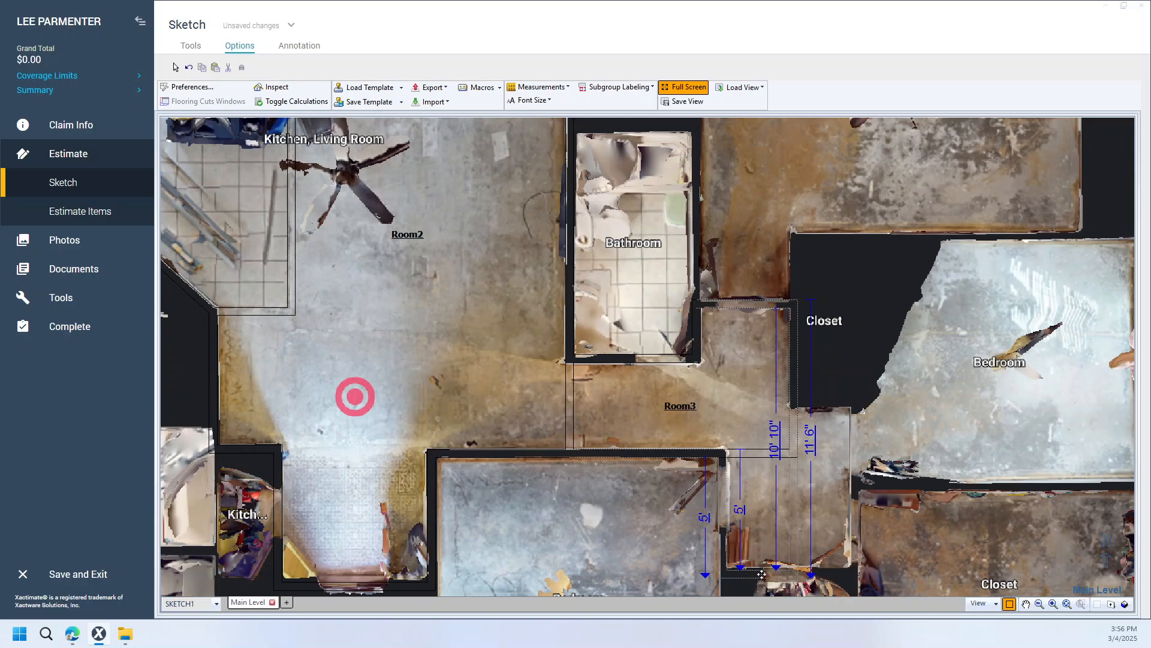
- Break the hallway's right wall at the closet's lower corner and move its lower section outward to the underlay's wall
click(803, 465)
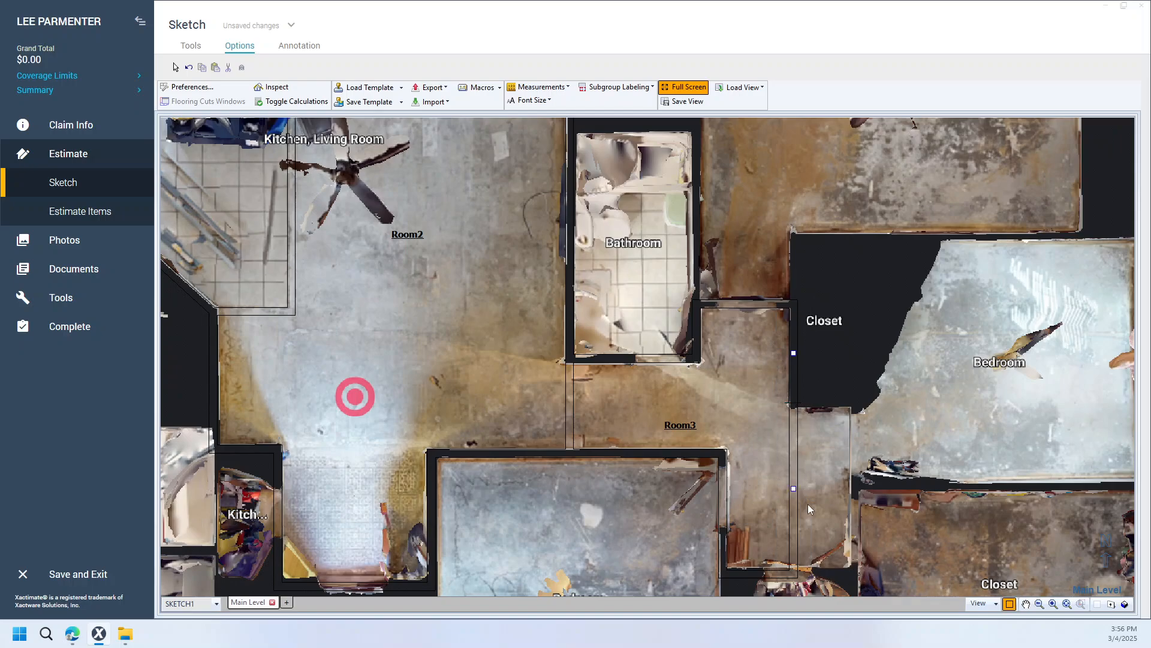
drag(793, 489, 844, 487)
- Pull a new room about 14' 5" long up from the hallway's top wall and break its right wall at the bedroom's lower-left corner
scroll(775, 492, down, 5)
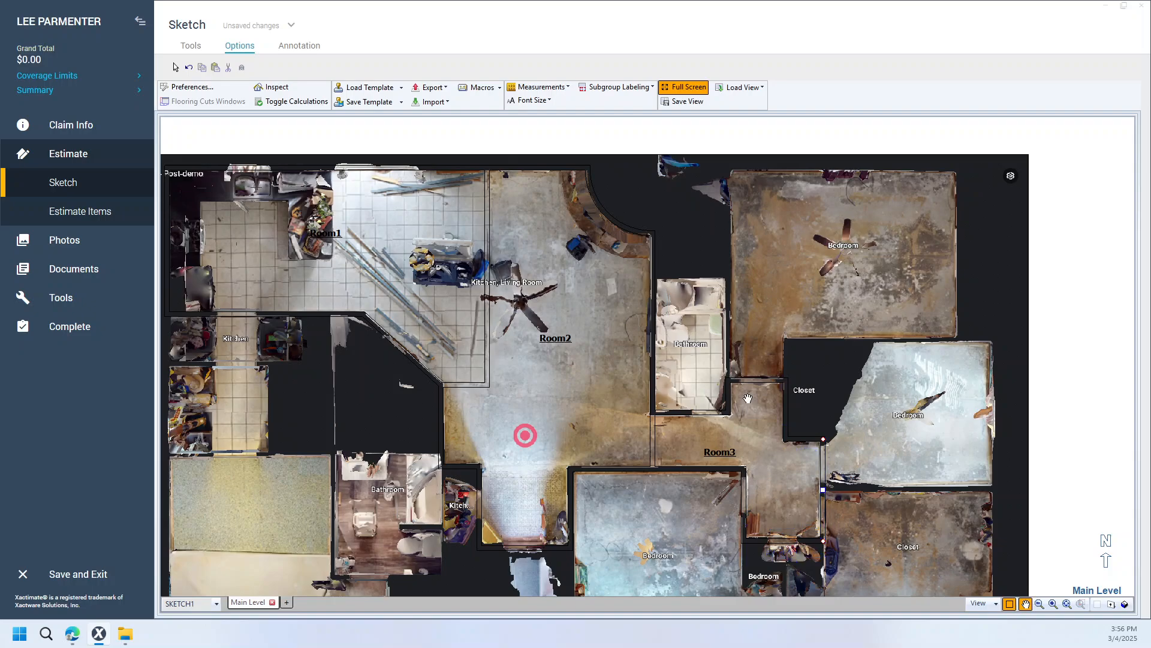
mouse_move(751, 393)
mouse_down()
mouse_move(724, 470)
mouse_move(734, 258)
mouse_up()
click(724, 474)
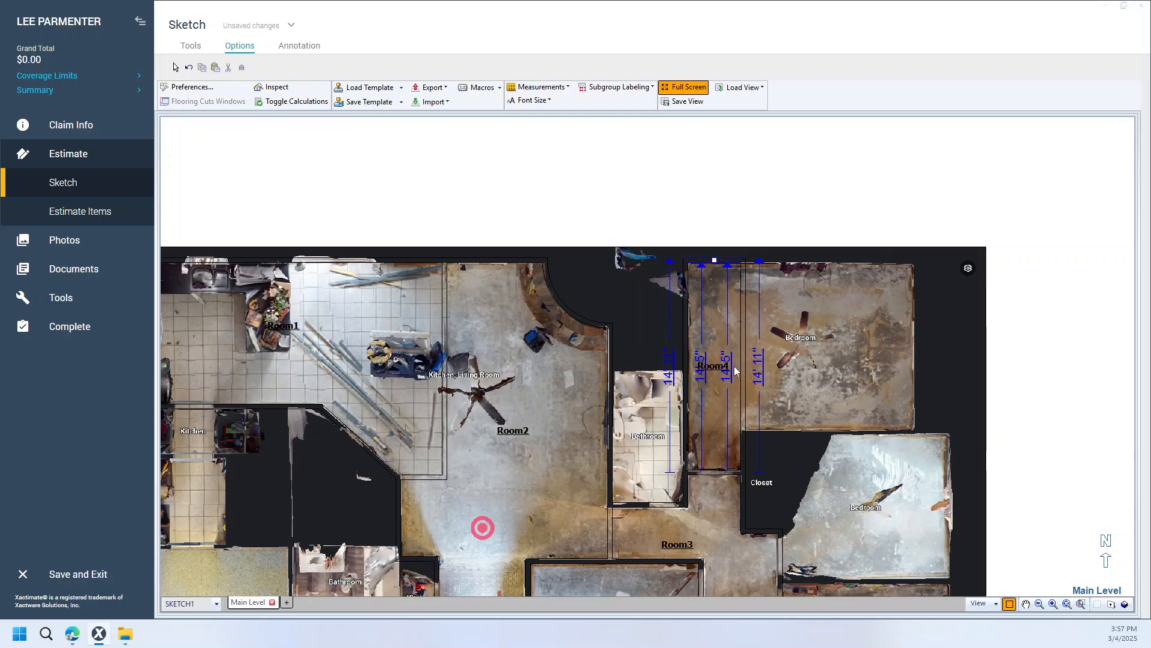
ctrl+shift+click(742, 433)
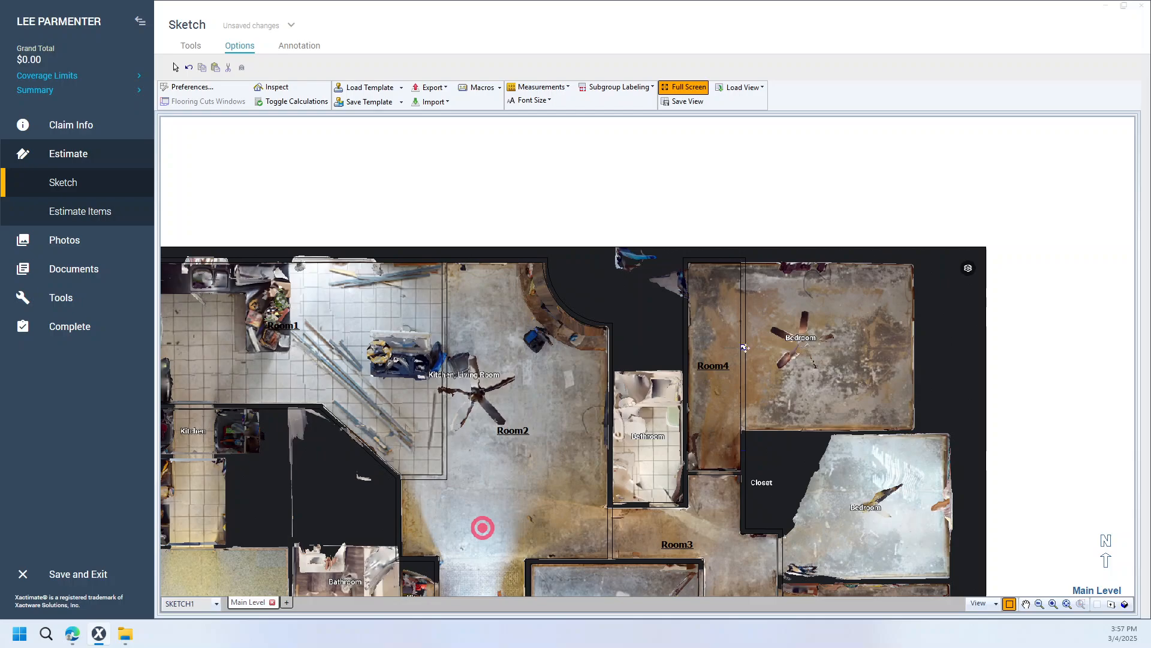
- Stretch Room4's right wall out to a width of about 15' 9" and add a wall across the bathroom's upper edge to enclose it
drag(744, 347, 916, 345)
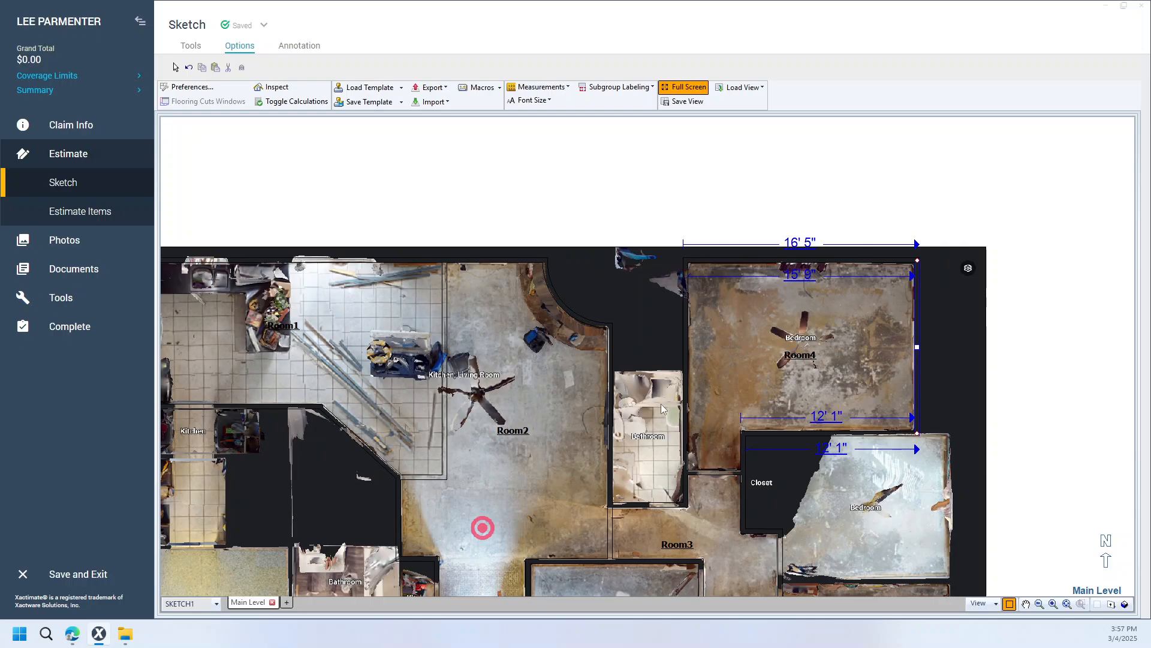
scroll(636, 432, up, 2)
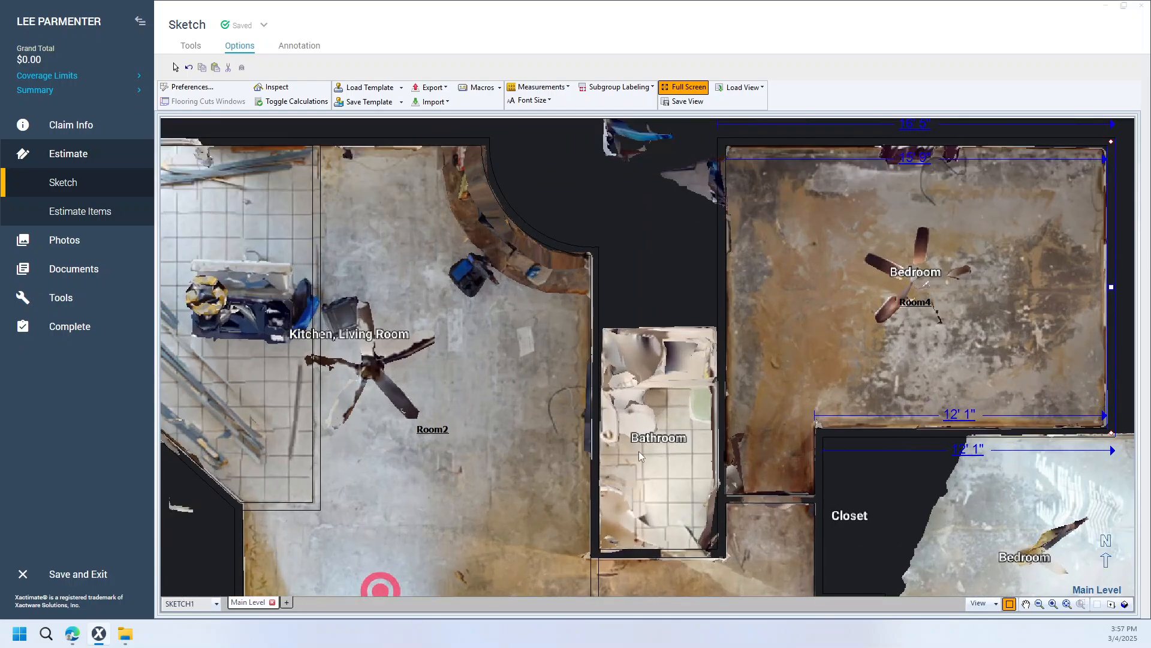
key(w)
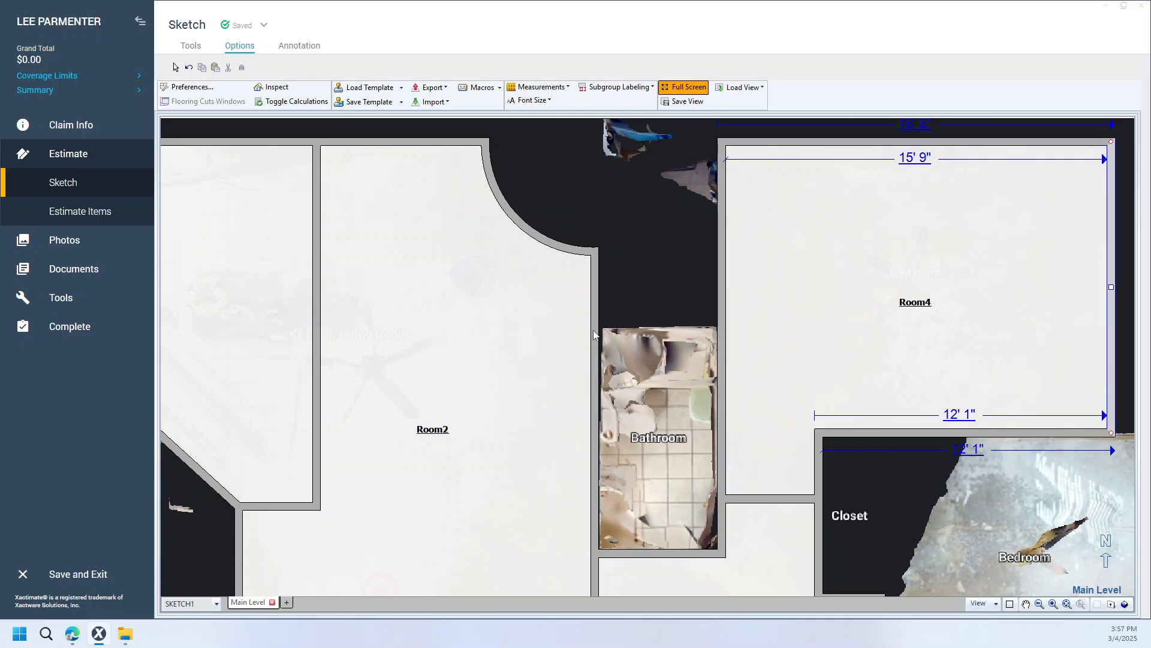
key(r)
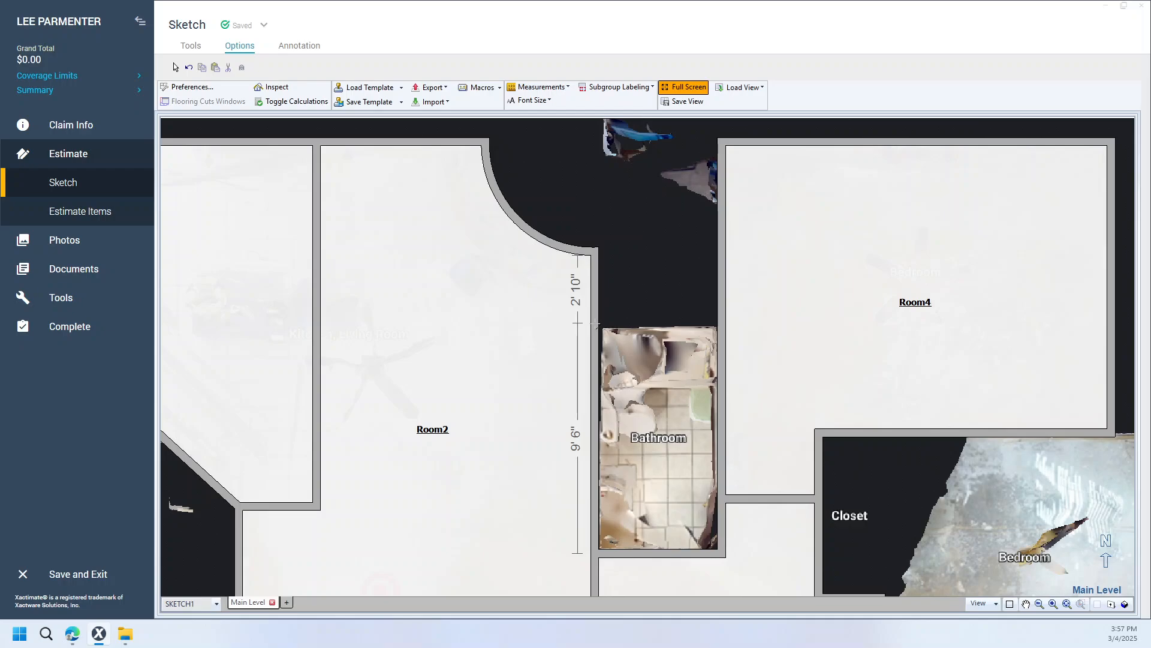
click(598, 324)
click(728, 322)
- Enclose the closet with a wall from the hallway's corner up to Room4's bottom wall and break that wall at the junction
scroll(687, 420, down, 4)
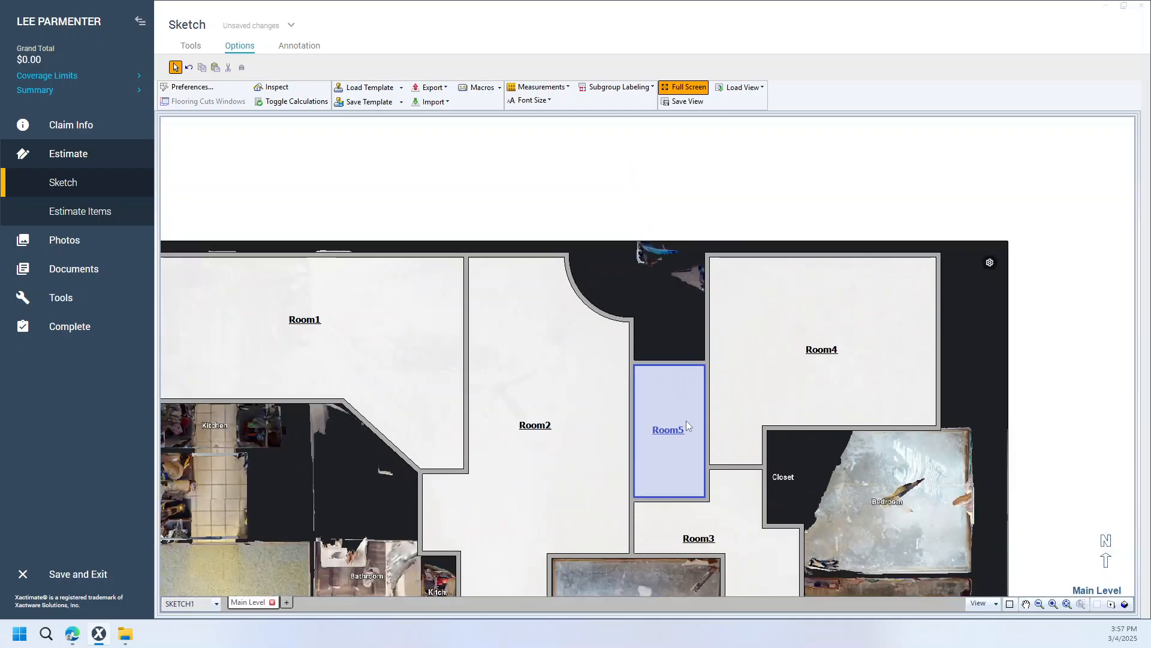
drag(829, 481, 784, 372)
scroll(758, 394, up, 3)
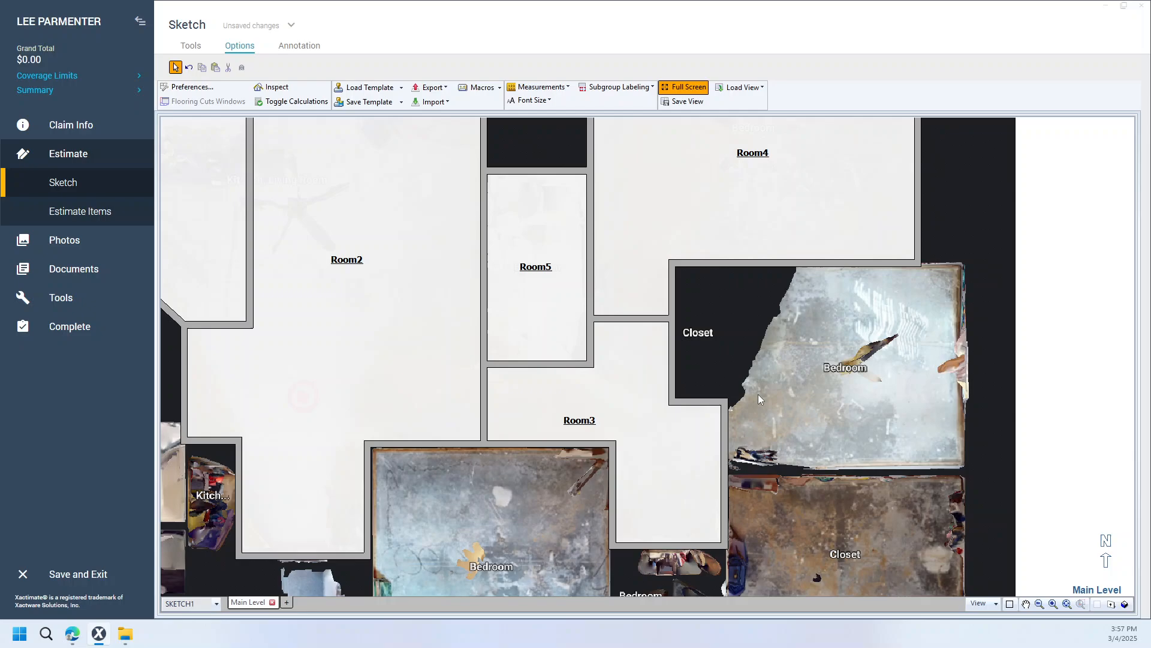
click(724, 401)
click(725, 263)
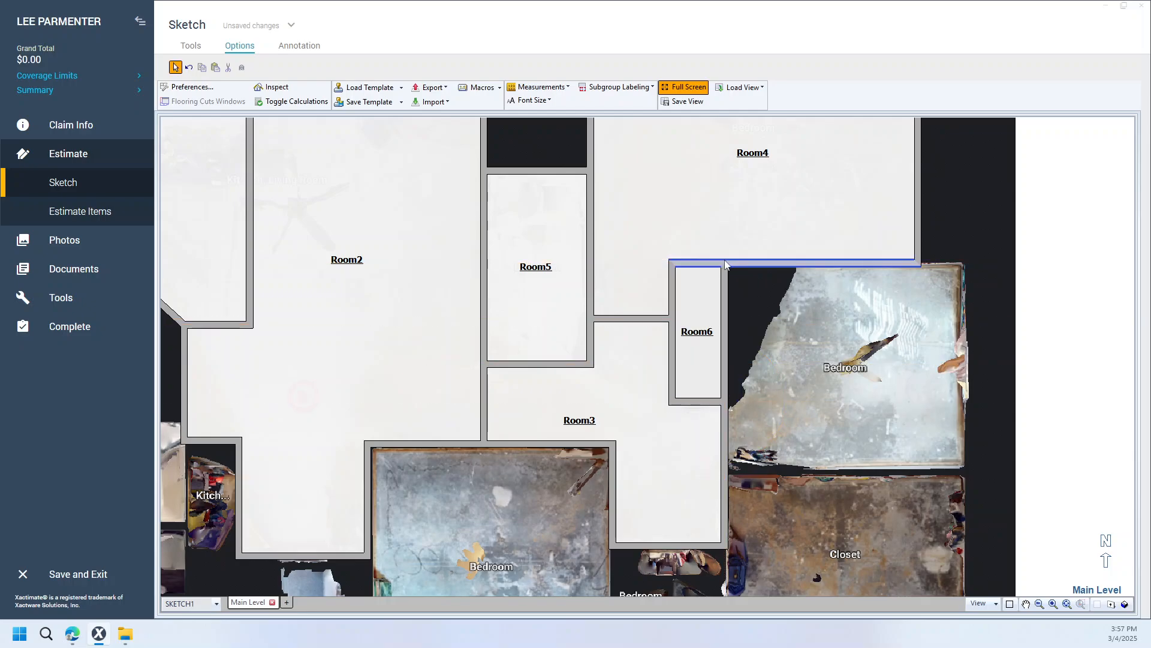
key(w)
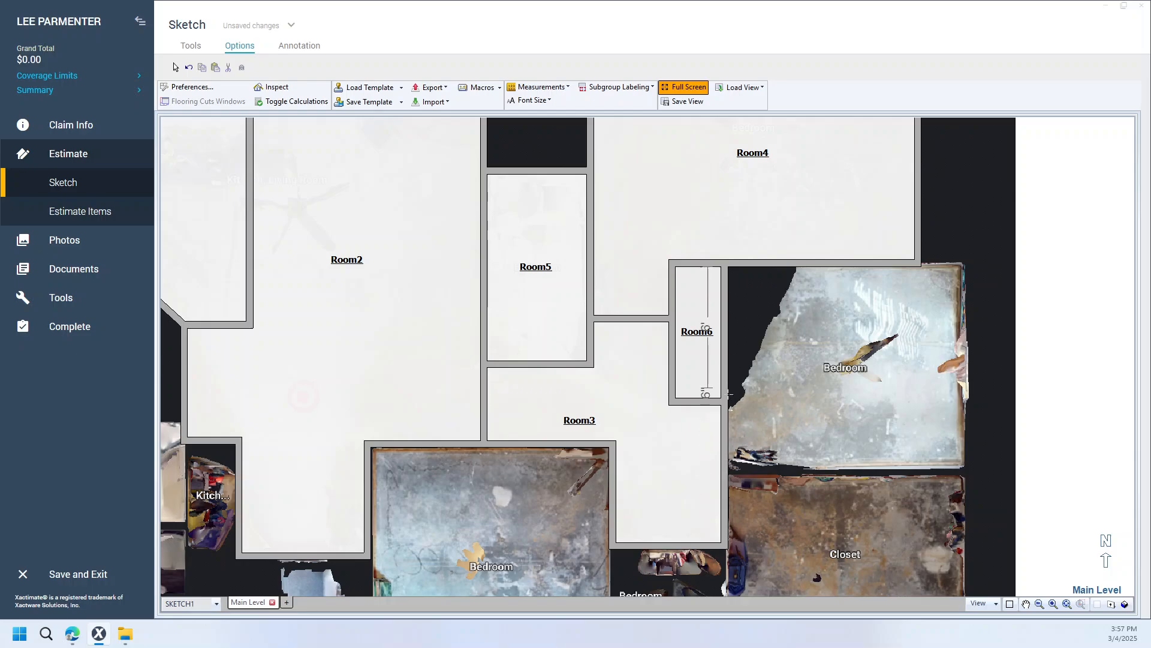
key(Escape)
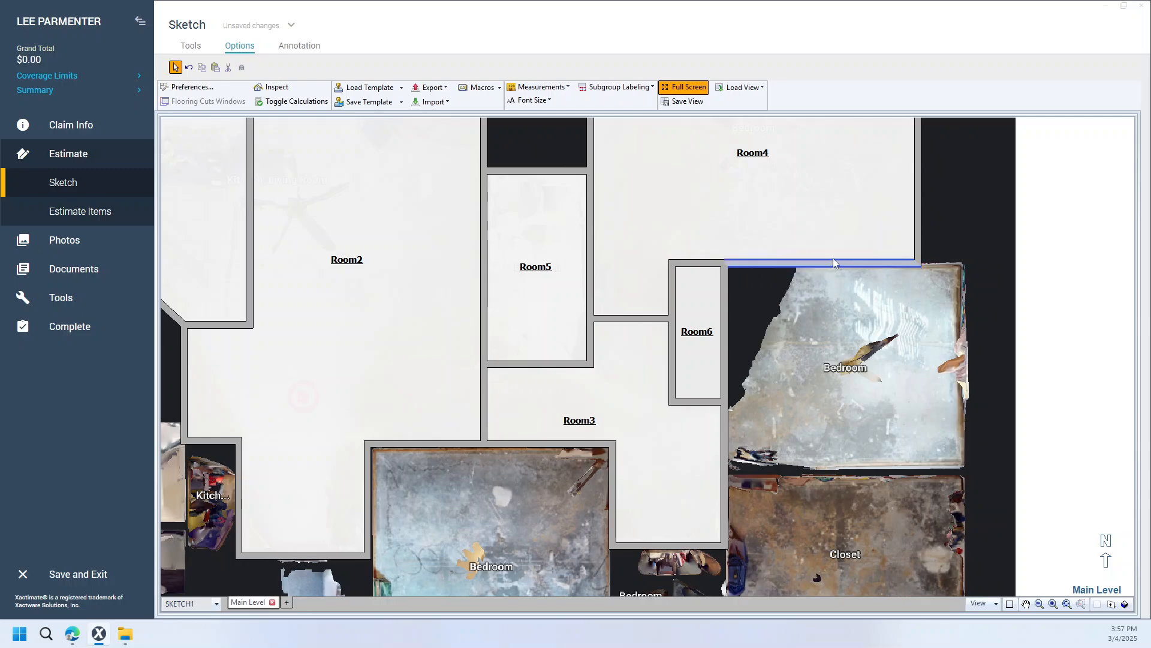
- Pull a bedroom about 10' deep down from Room4's bottom wall and extend its right wall to the underlay's outer wall
click(834, 263)
drag(824, 262, 821, 472)
click(920, 383)
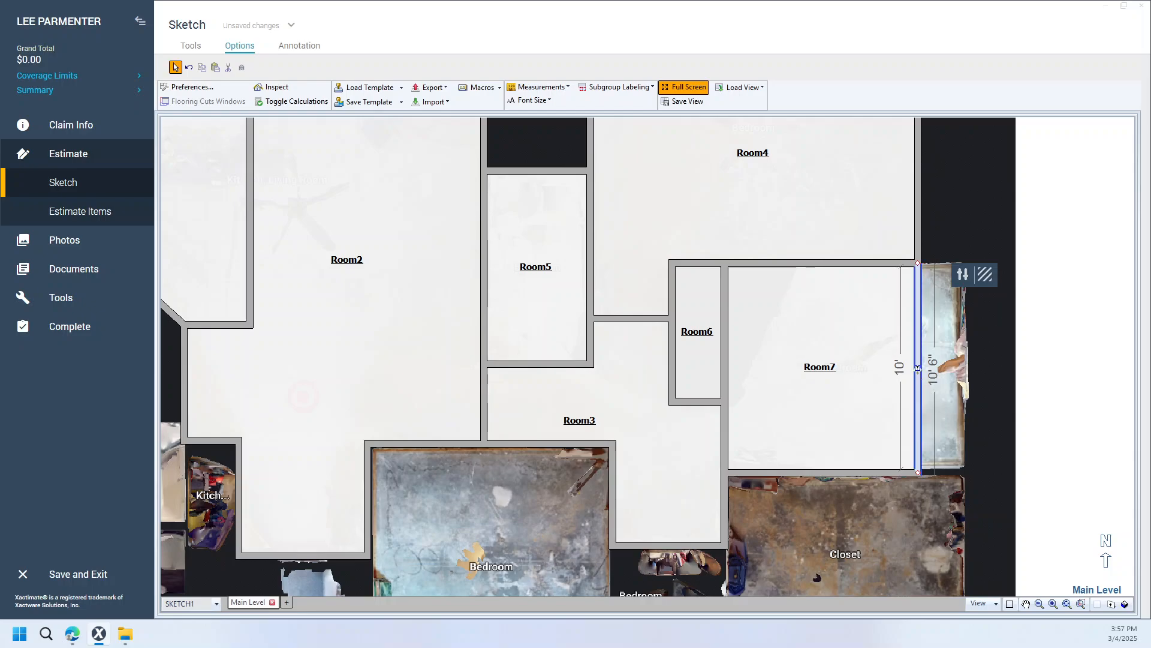
drag(918, 370, 970, 368)
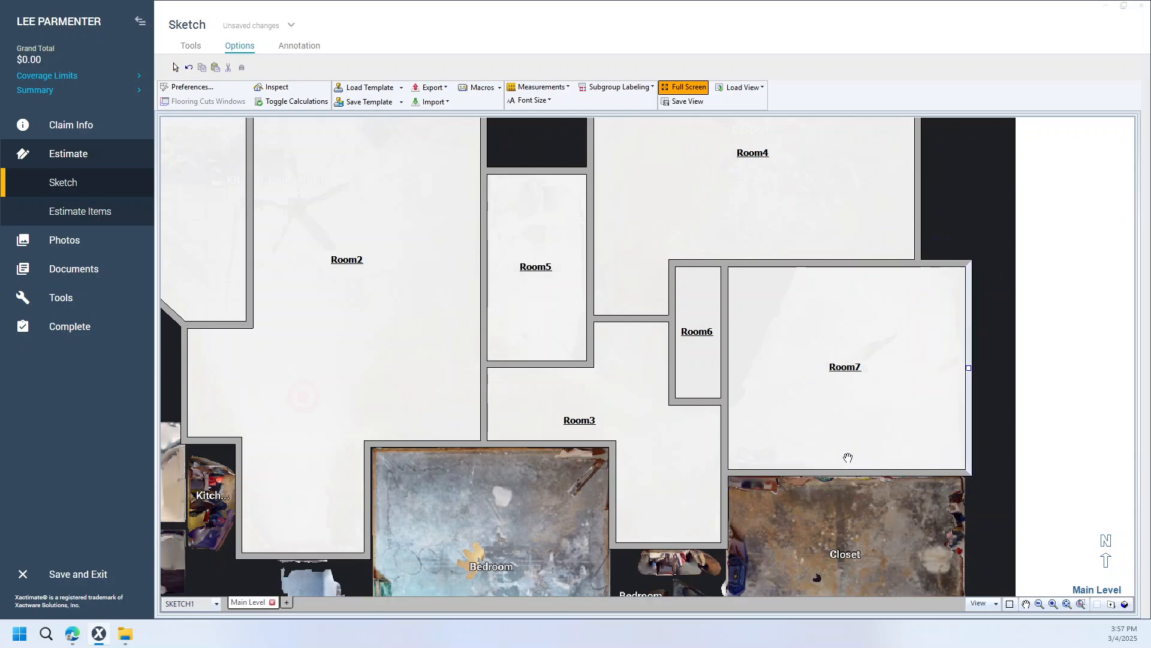
- Pull a room about 10' 3" deep down from Room7's bottom wall and check its fit against the underlay
drag(845, 456, 866, 497)
click(865, 284)
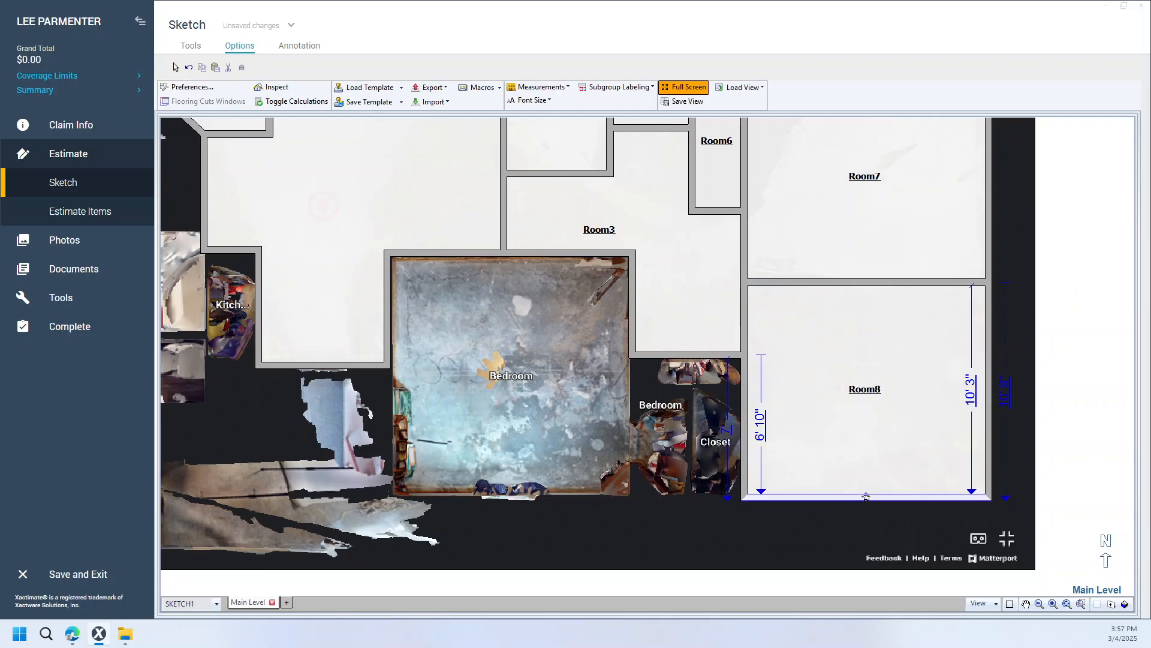
key(w)
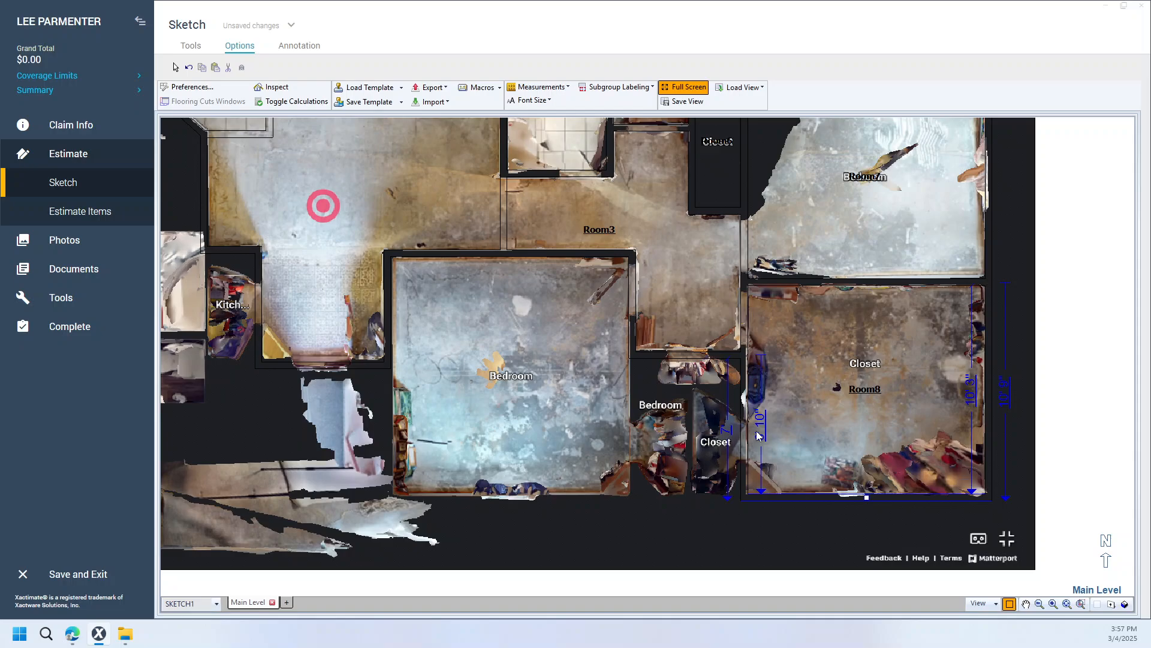
key(ctrl+w)
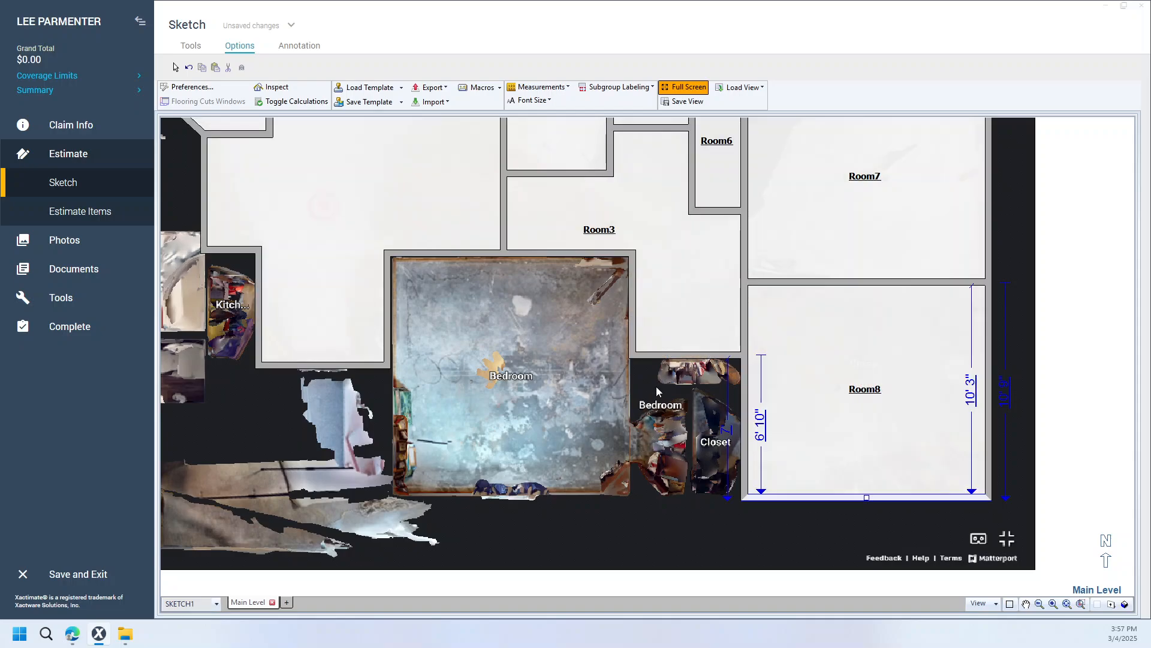
- Pull a room down from the hallway's bottom wall and split it lengthwise into two closets about 2' 5" wide
click(689, 355)
drag(689, 354, 699, 498)
click(743, 438)
key(ctrl+w)
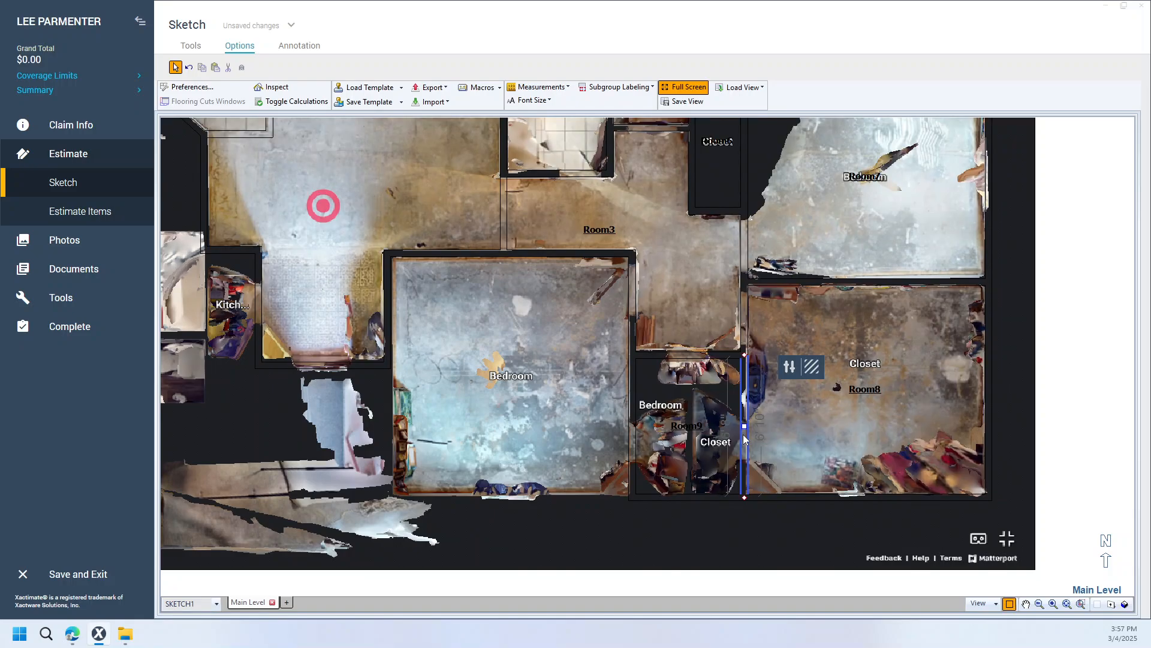
drag(744, 426, 691, 427)
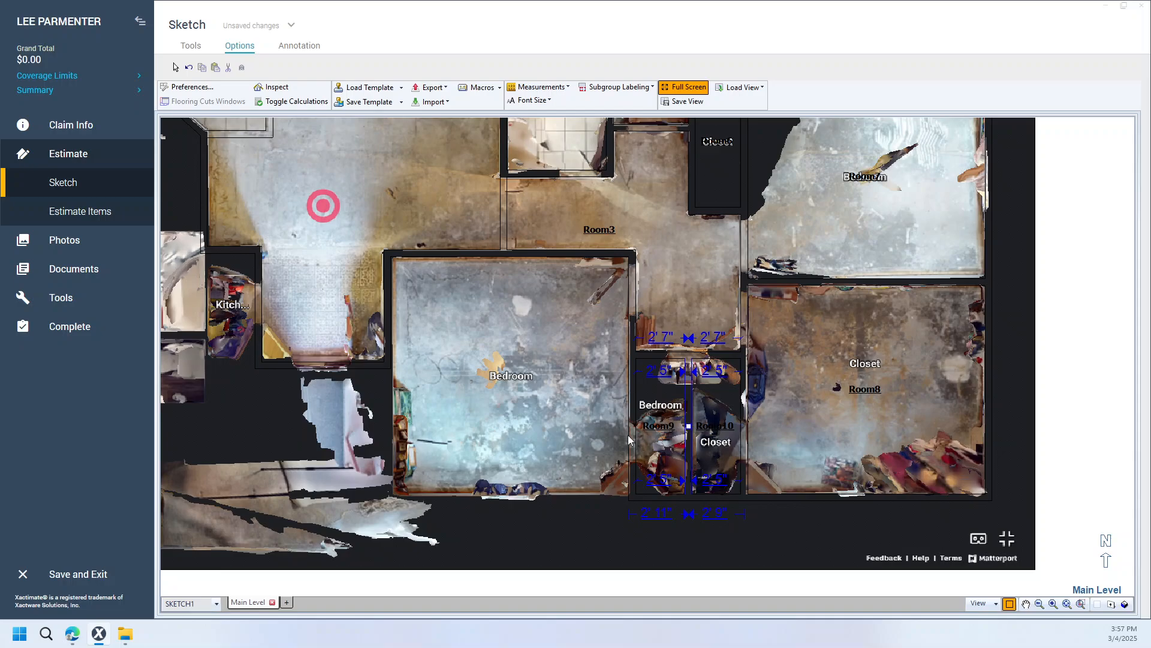
- Enclose the lower-middle bedroom with walls from the closet's lower-left corner along its bottom and left edges to the living room
key(w)
mouse_move(633, 496)
mouse_down()
mouse_move(355, 495)
mouse_move(386, 497)
mouse_move(386, 365)
mouse_up()
right_click(387, 496)
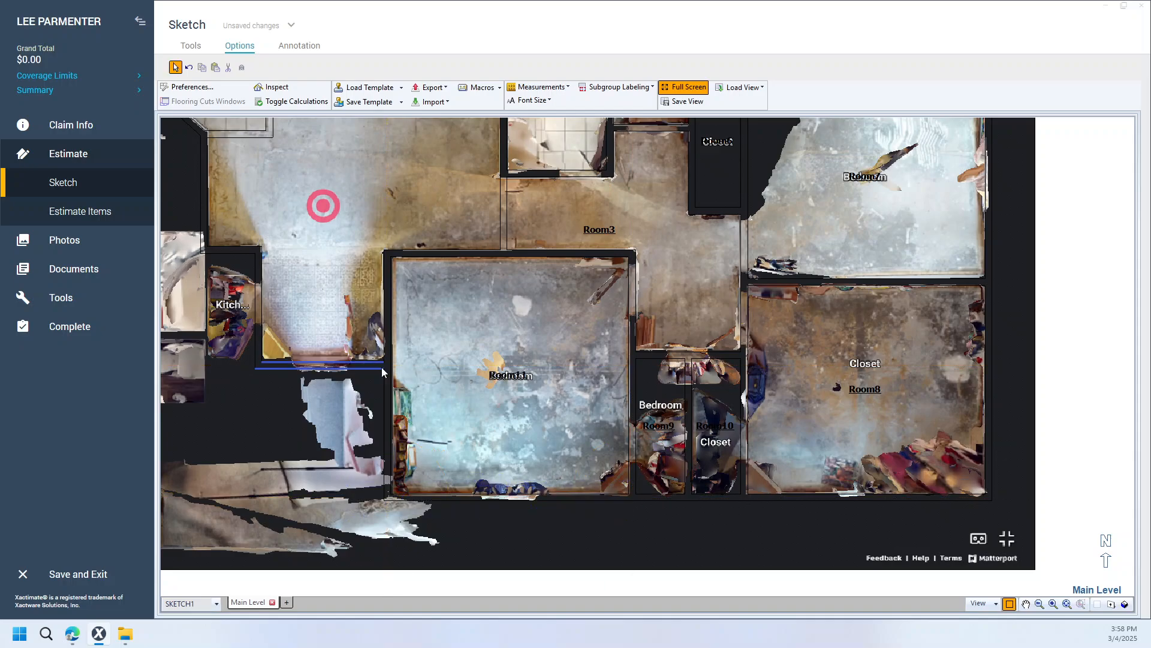
- Enclose the small kitchen closet left of the living room's lower section with walls along its bottom and left edges
drag(313, 407, 853, 360)
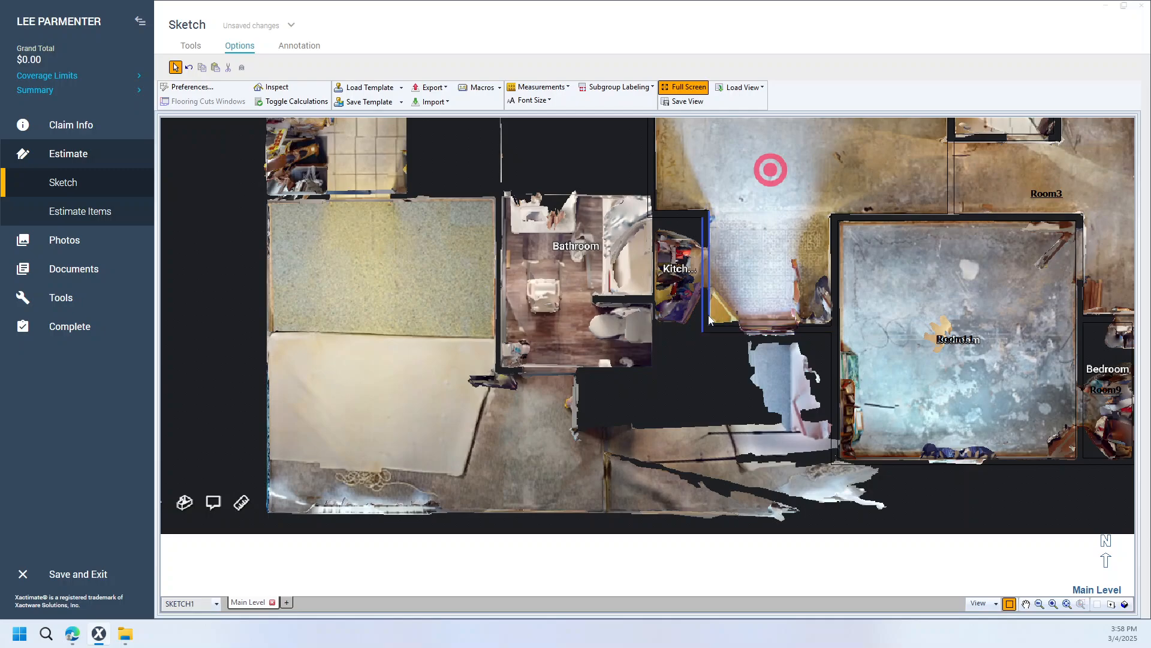
mouse_move(706, 327)
mouse_down()
mouse_move(652, 329)
mouse_move(654, 217)
mouse_up()
right_click(652, 329)
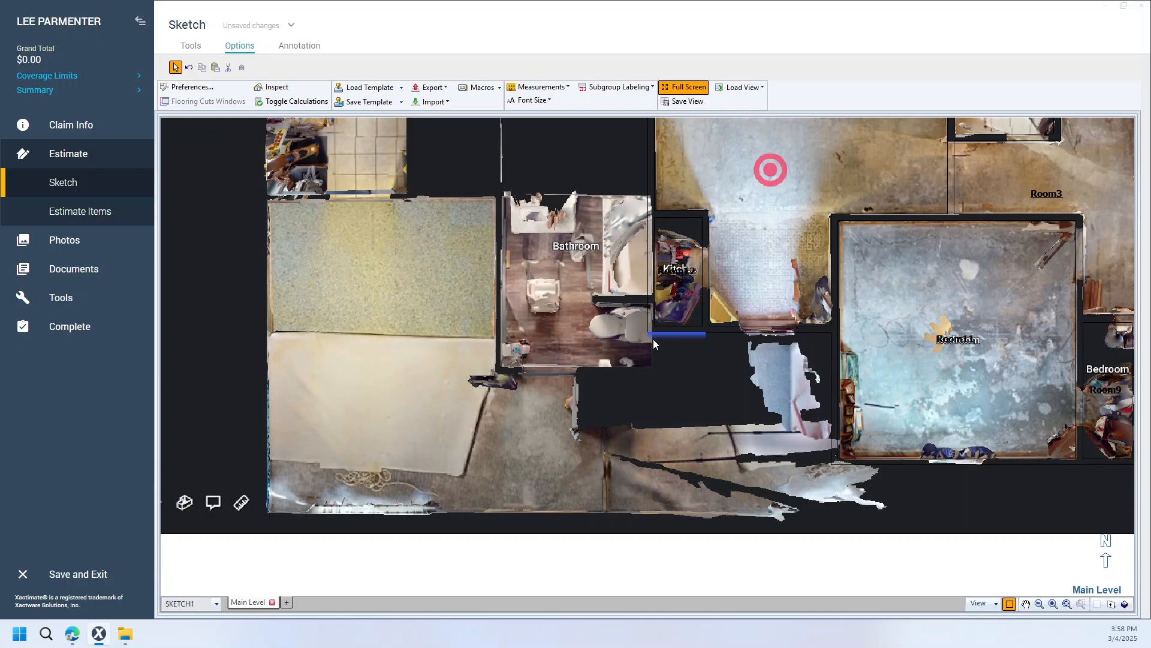
- Draw walls around the lower-left bathroom, from the kitchen closet's lower-left corner back to the living room's left wall
key(w)
drag(652, 328, 651, 371)
right_click(651, 372)
mouse_move(652, 372)
mouse_down()
mouse_move(498, 371)
mouse_move(501, 195)
mouse_up()
right_click(497, 371)
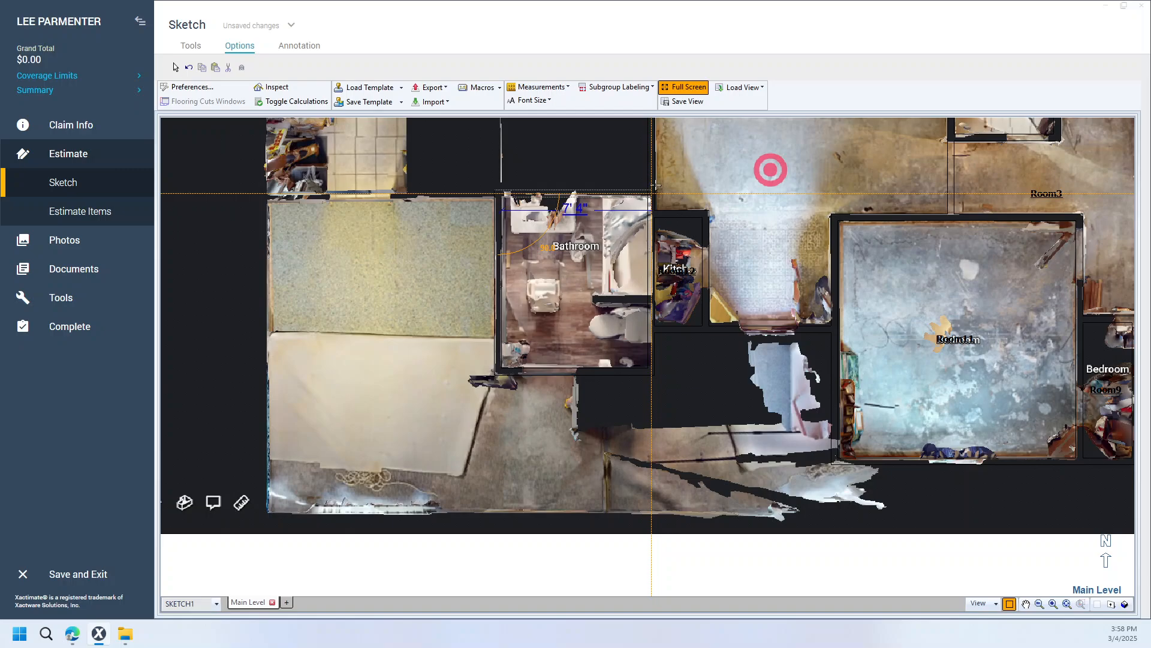
key(w)
click(696, 347)
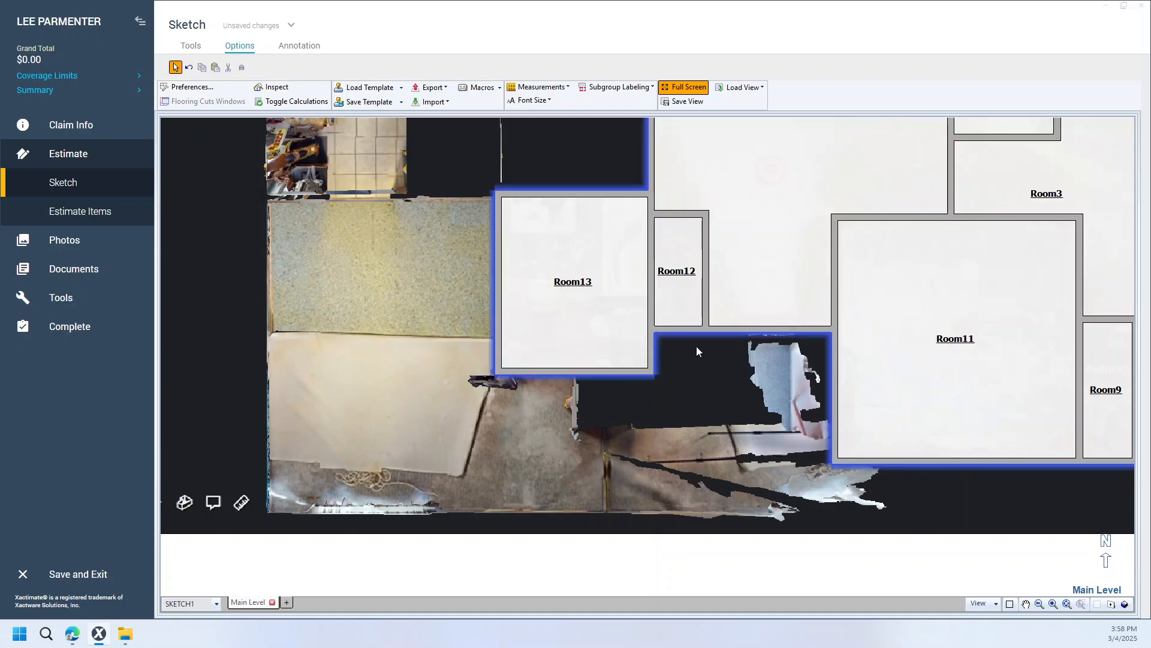
- Draw walls around the large lower-left room, from Room13's bottom wall along the underlay's outer edge to Room13's upper-left corner
drag(682, 391, 764, 322)
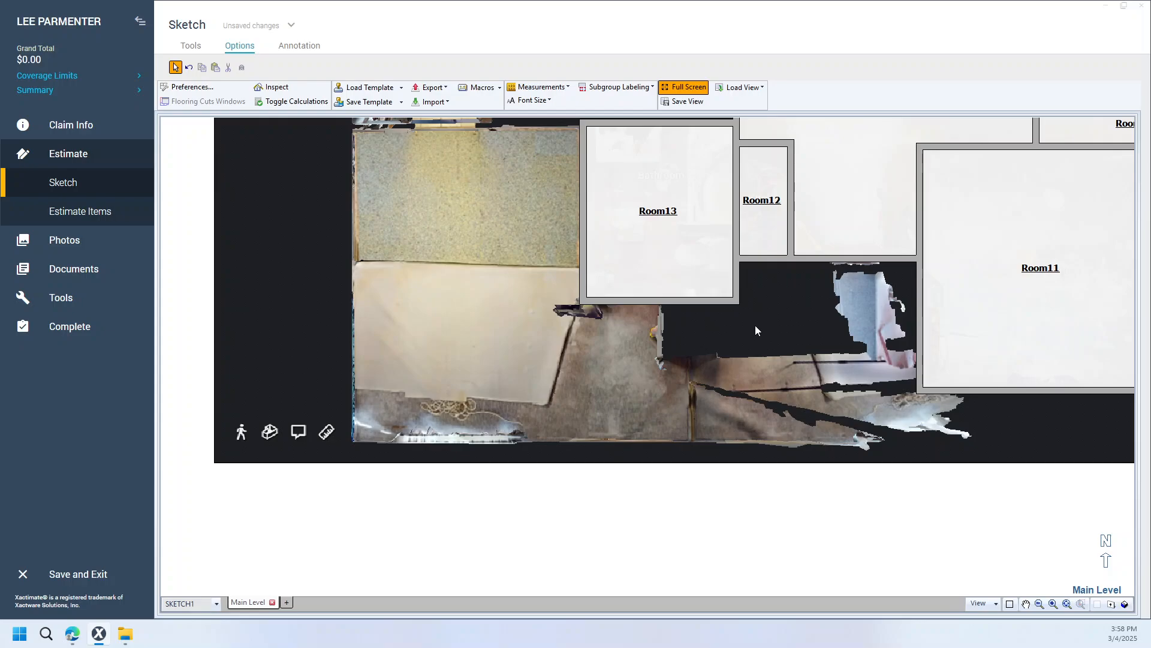
key(w)
click(690, 303)
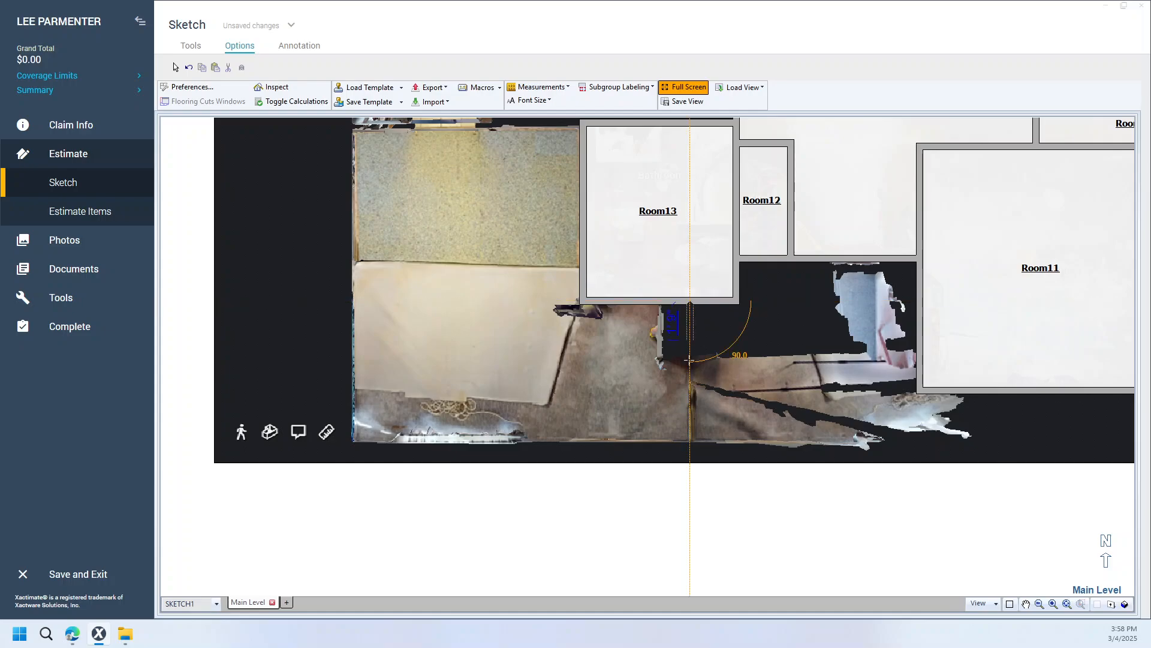
click(689, 447)
click(348, 447)
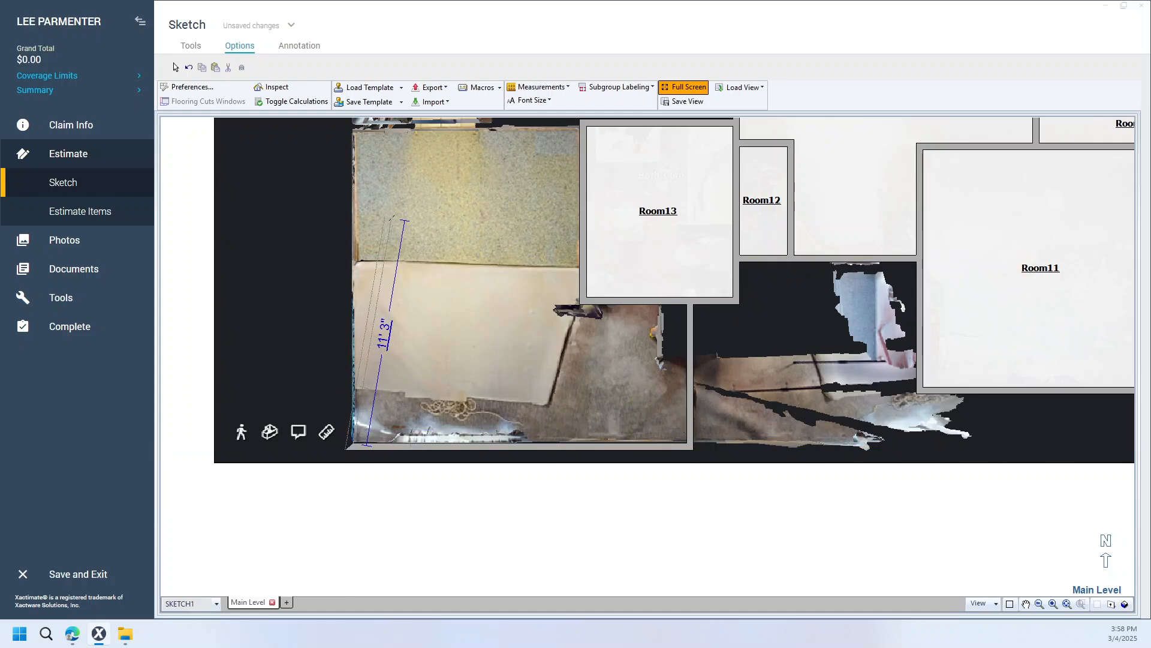
scroll(372, 240, up, 3)
click(346, 316)
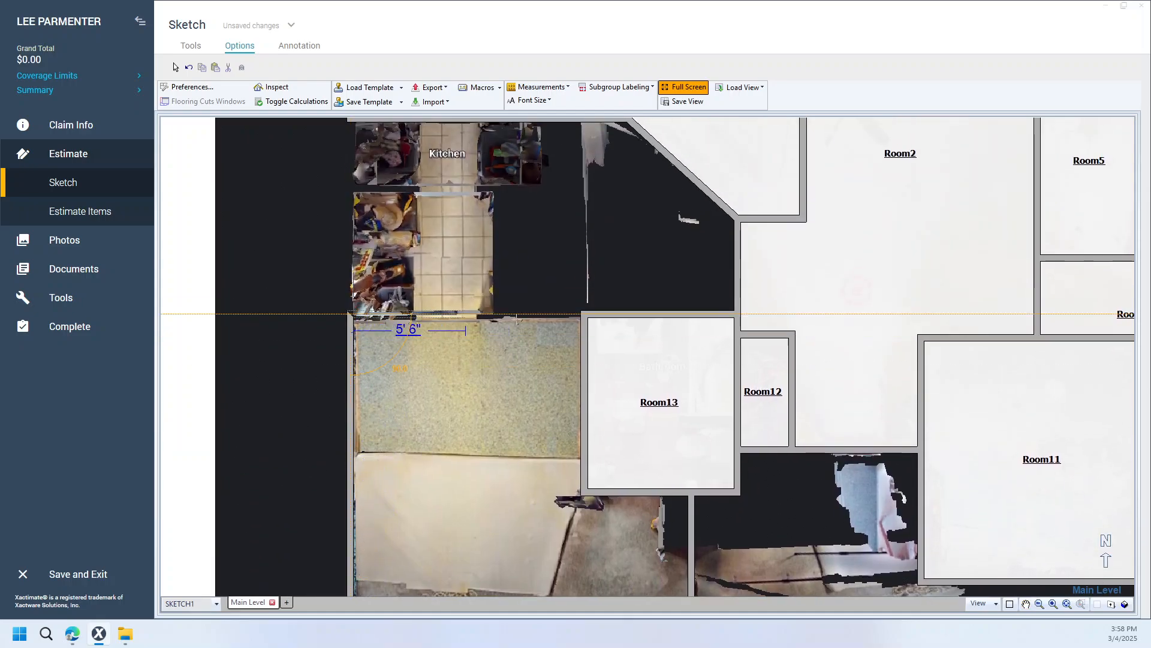
click(586, 315)
- Draw walls around the kitchen's lower section above the large lower-left room, about 7' 1" wide inside
drag(553, 276, 622, 399)
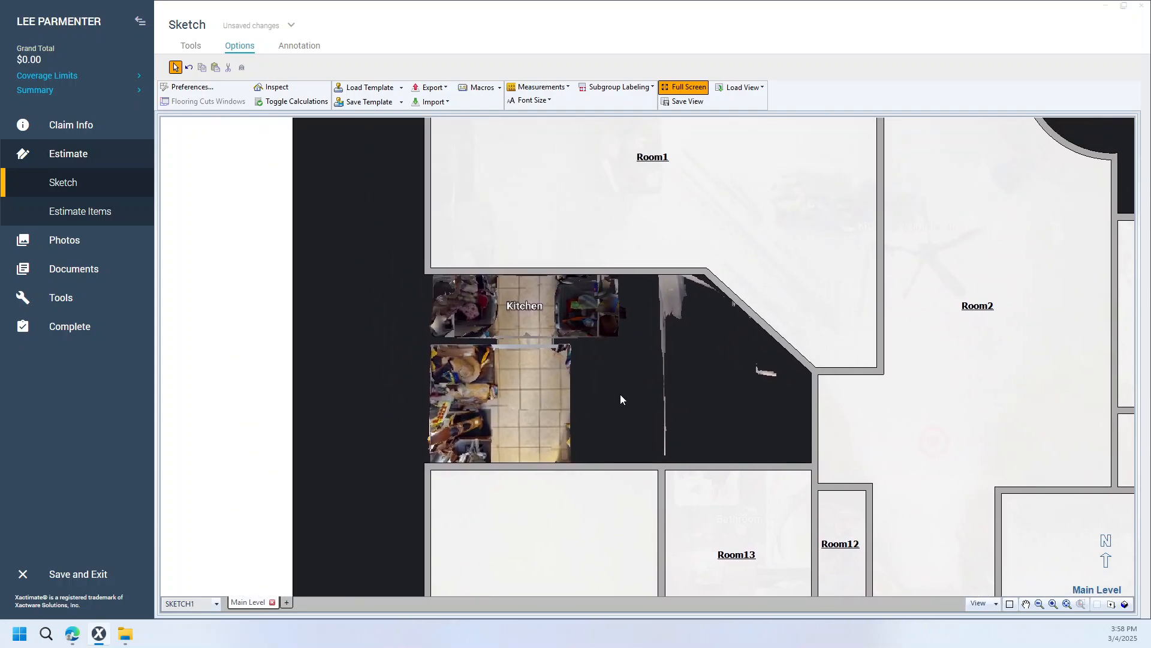
click(575, 464)
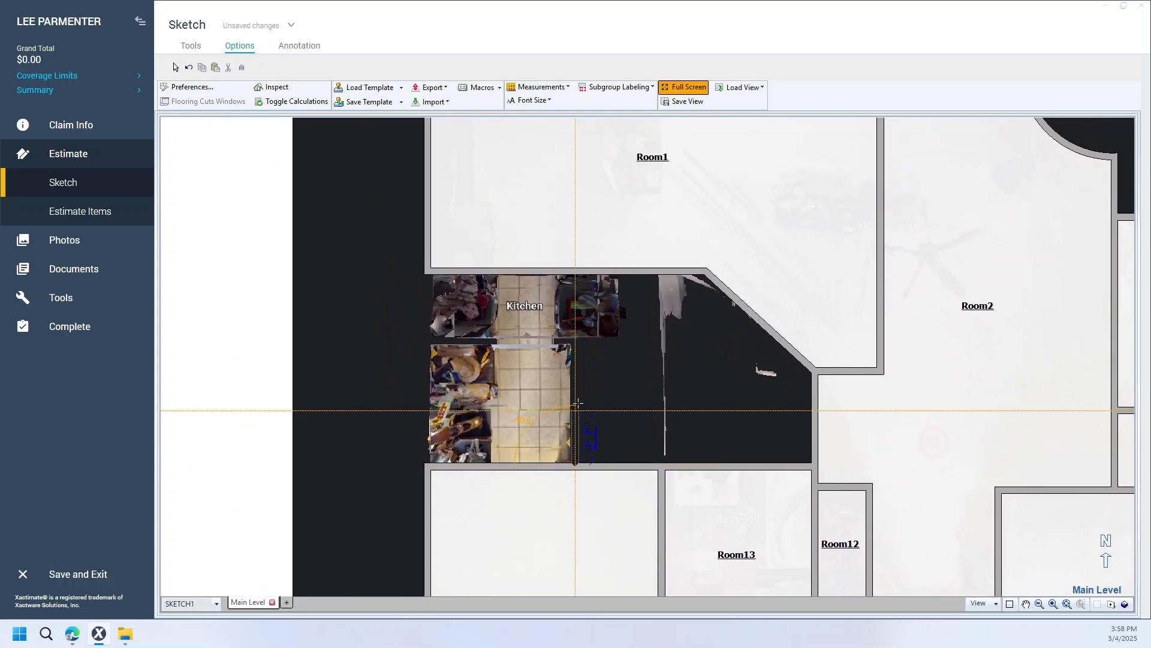
click(575, 340)
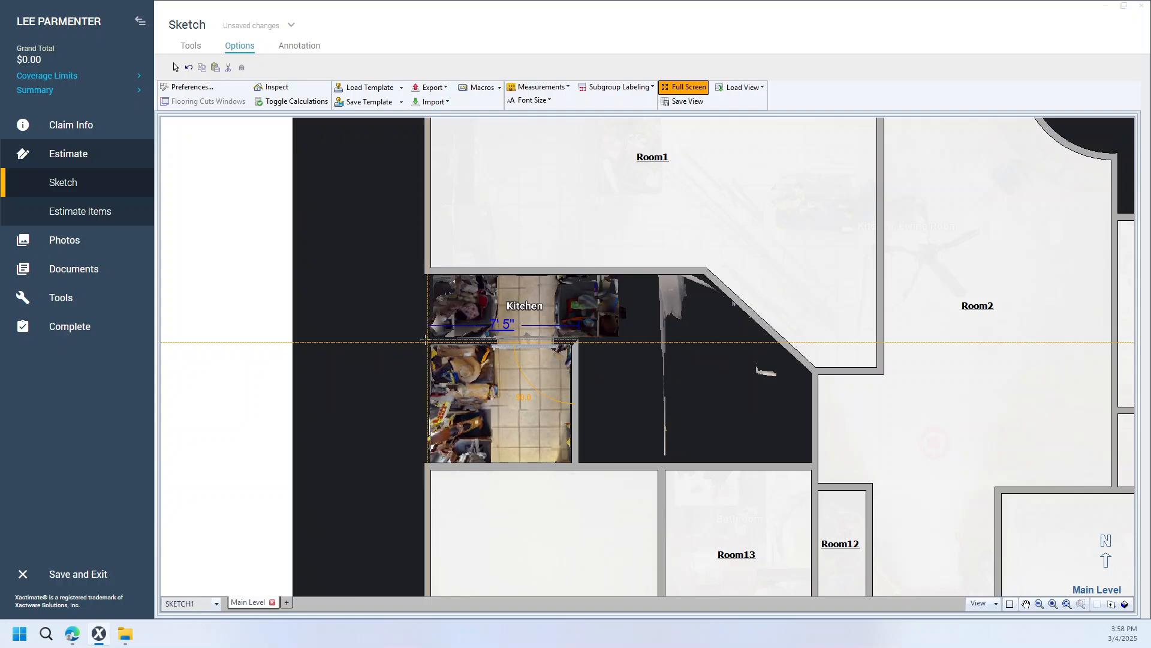
click(428, 340)
click(427, 463)
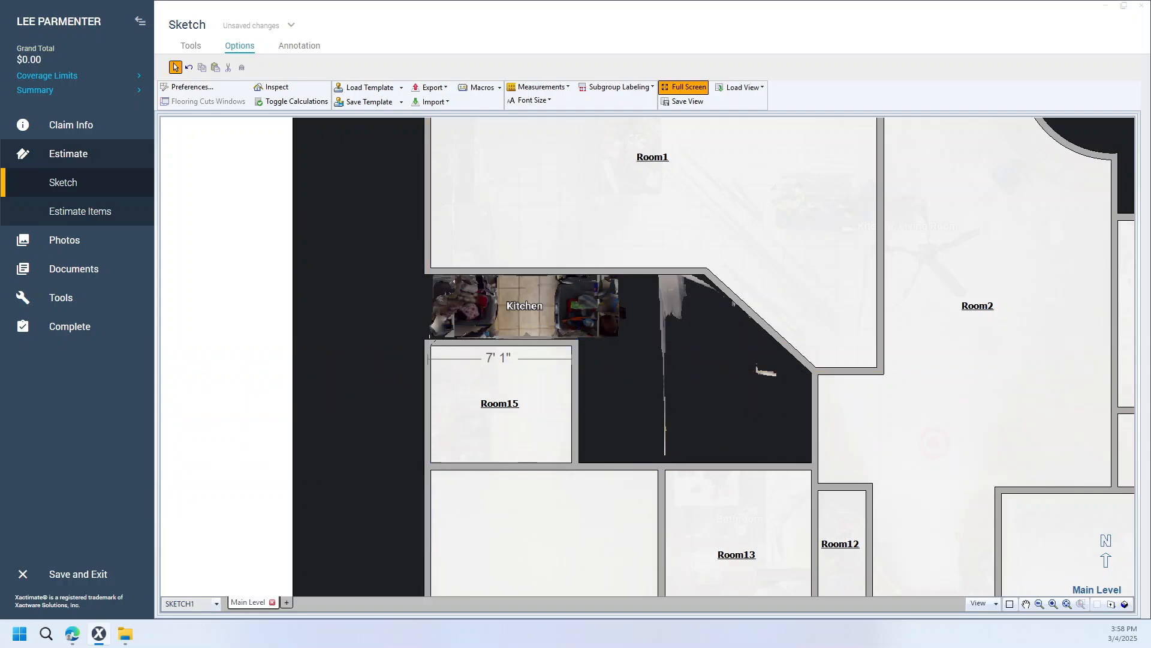
- Draw a wall right from Room15's upper-right corner to the kitchen's edge and up to Room1's bottom wall
click(576, 341)
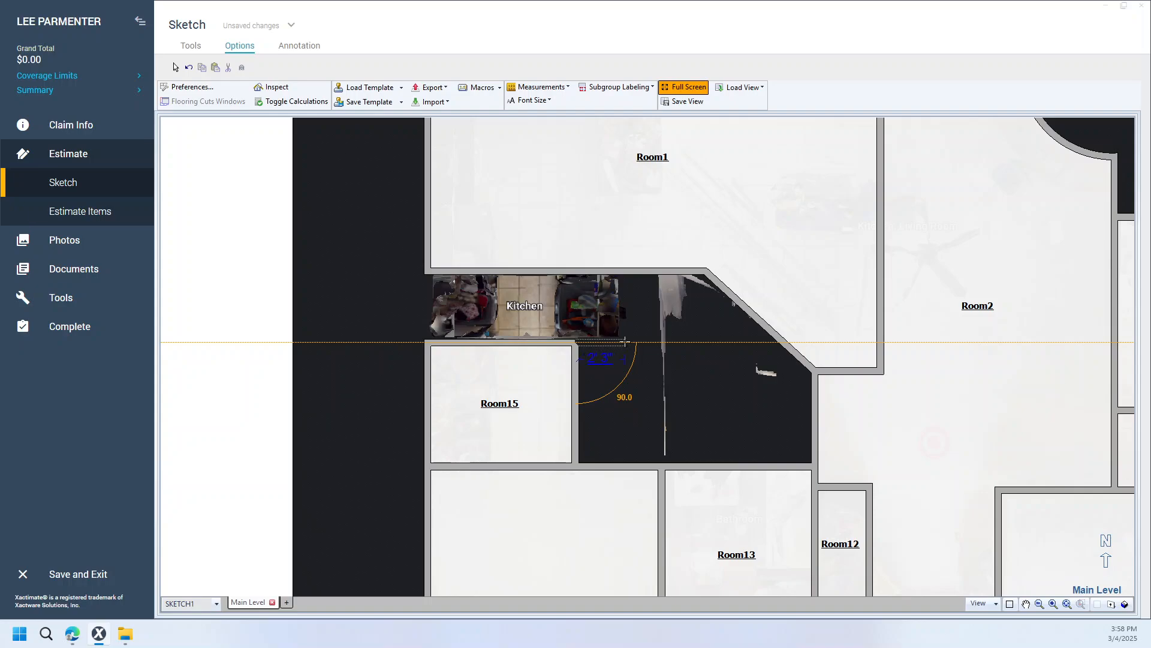
click(624, 342)
click(624, 272)
click(697, 386)
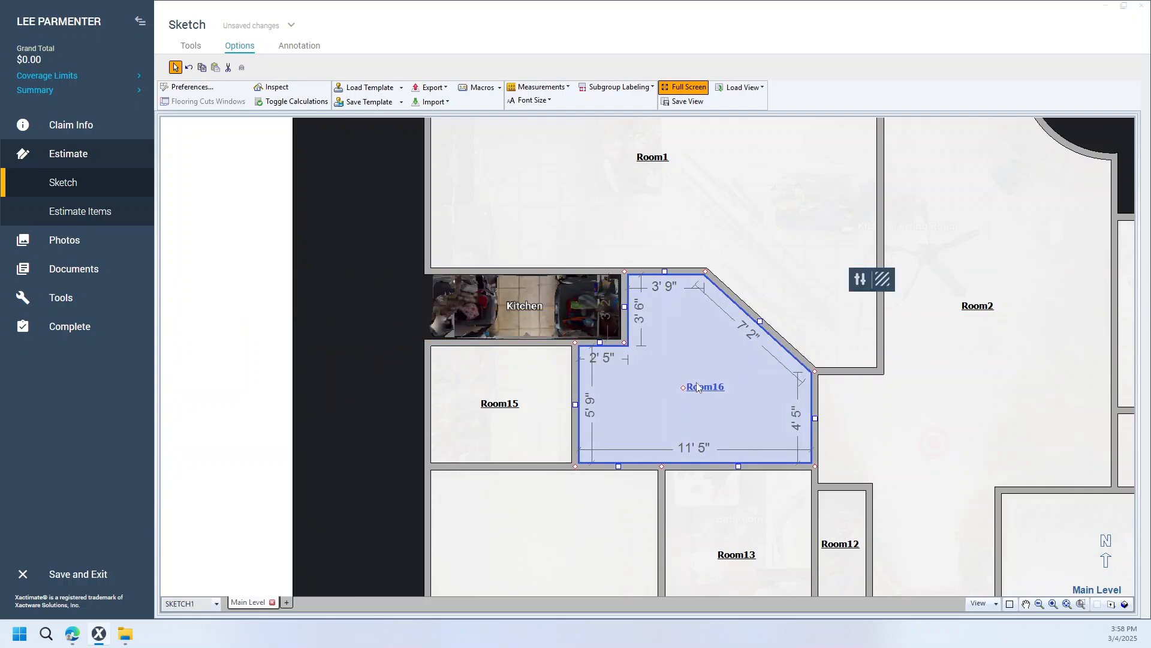
key(Delete)
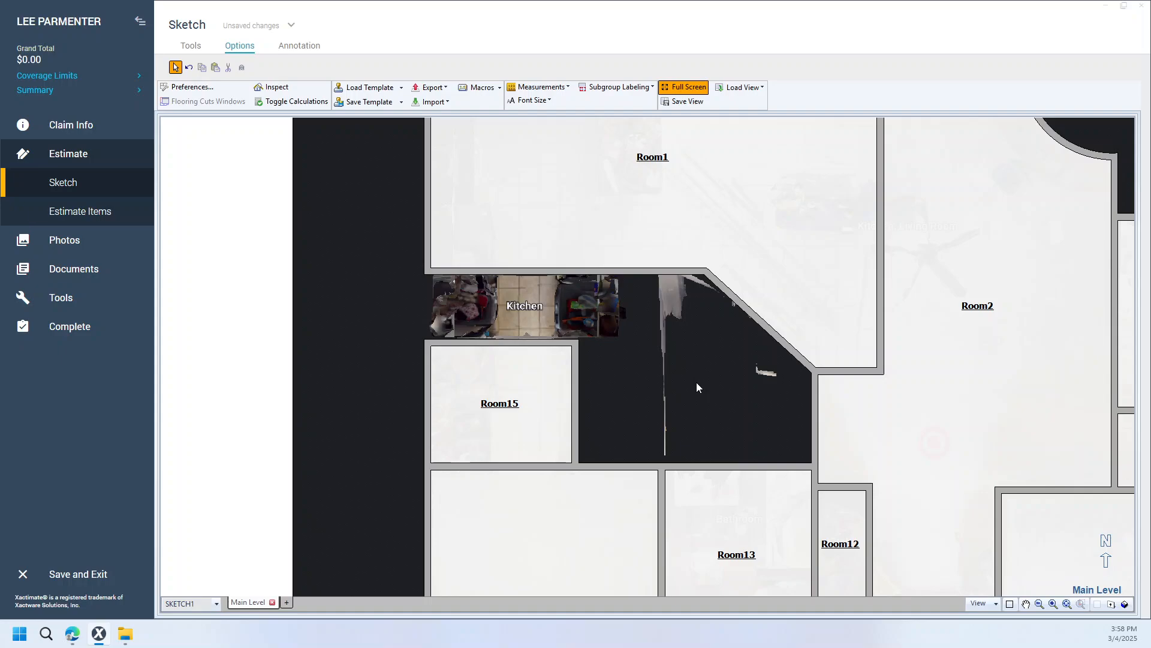
key(ctrl+z)
- Close the kitchen's upper section with a left wall from Room15's upper-left corner to Room1's lower-left corner
key(w)
click(428, 343)
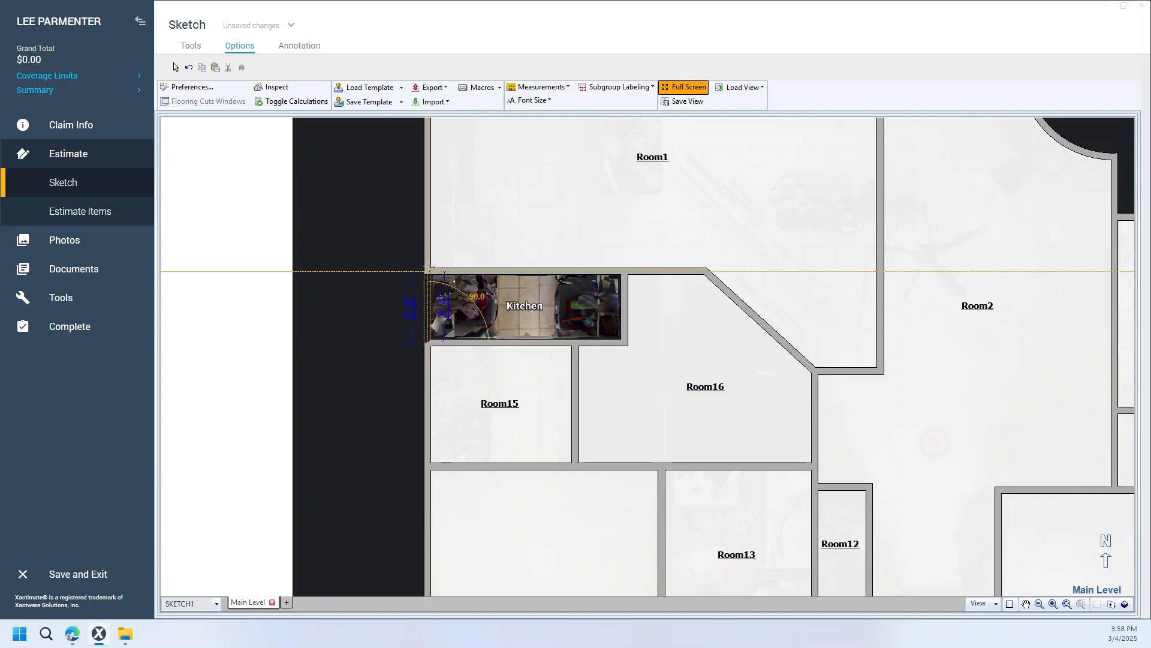
click(428, 272)
- Delete Room16, the unscanned space between the kitchen and the living room, and review the whole floor plan
click(718, 392)
key(Delete)
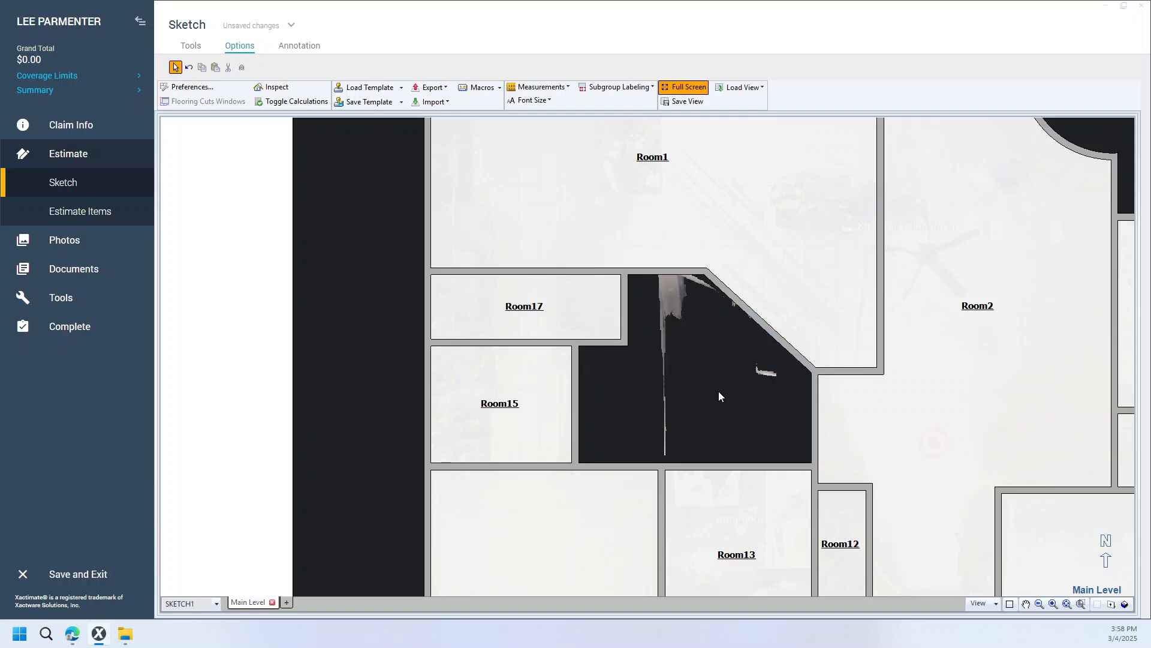
scroll(687, 405, down, 5)
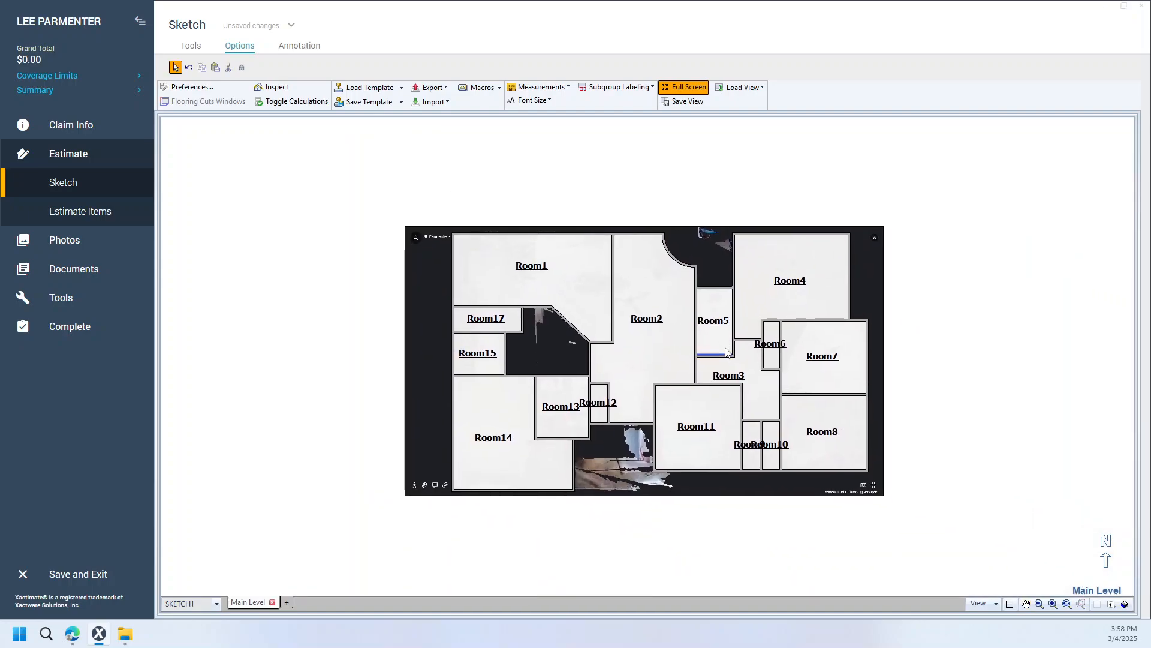
scroll(726, 352, up, 2)
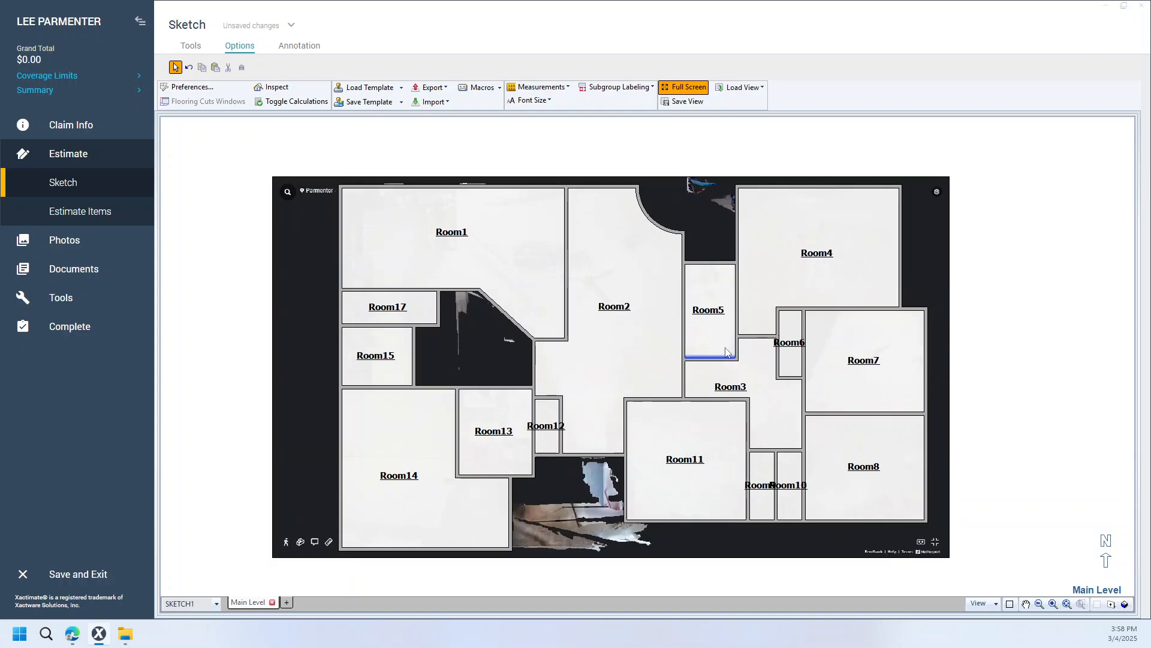